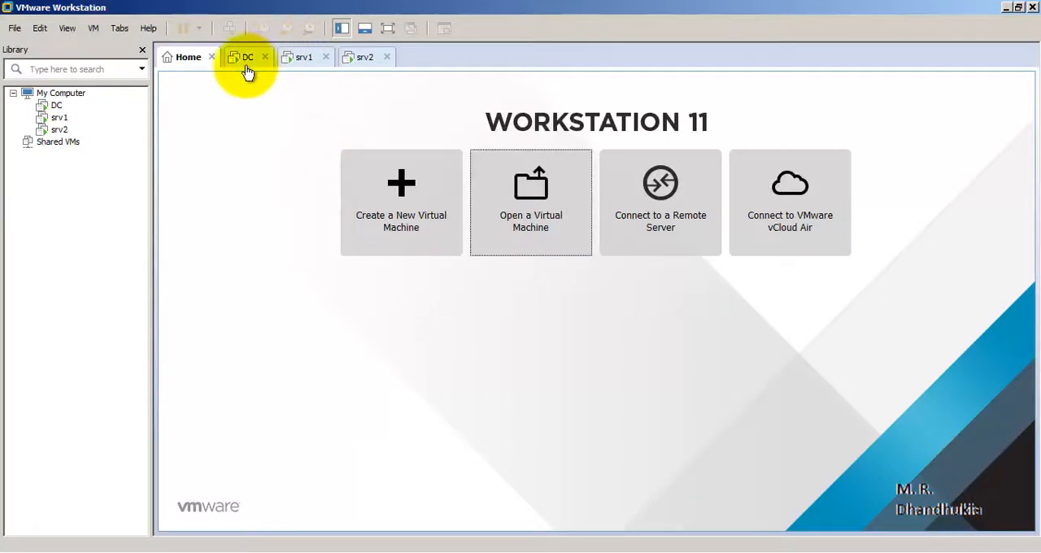
Review the DC, srv1 and srv2 virtual machines, comparing the SQL Server instances connected on srv1 and srv2.
left_click(247, 59)
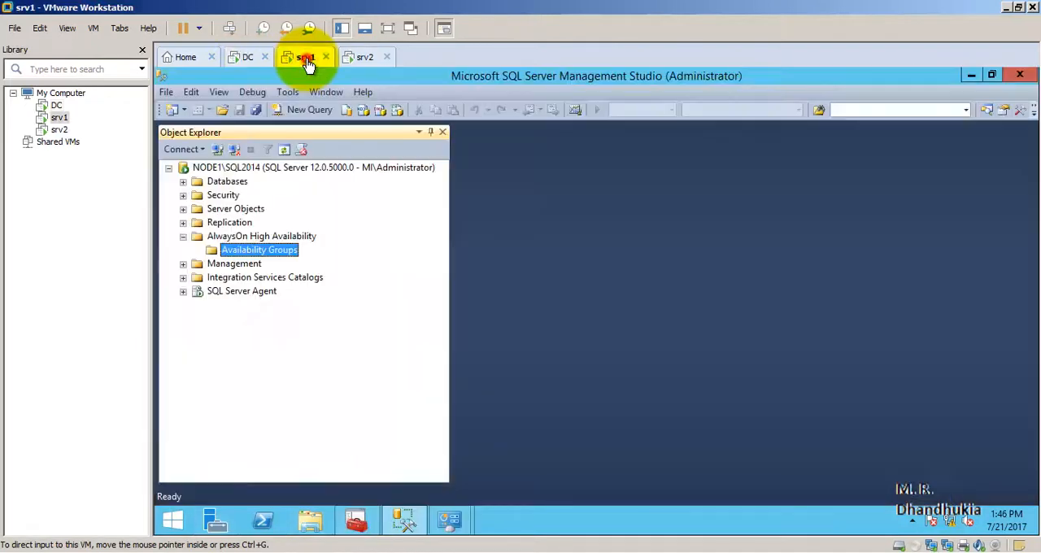
left_click(307, 65)
left_click(216, 169)
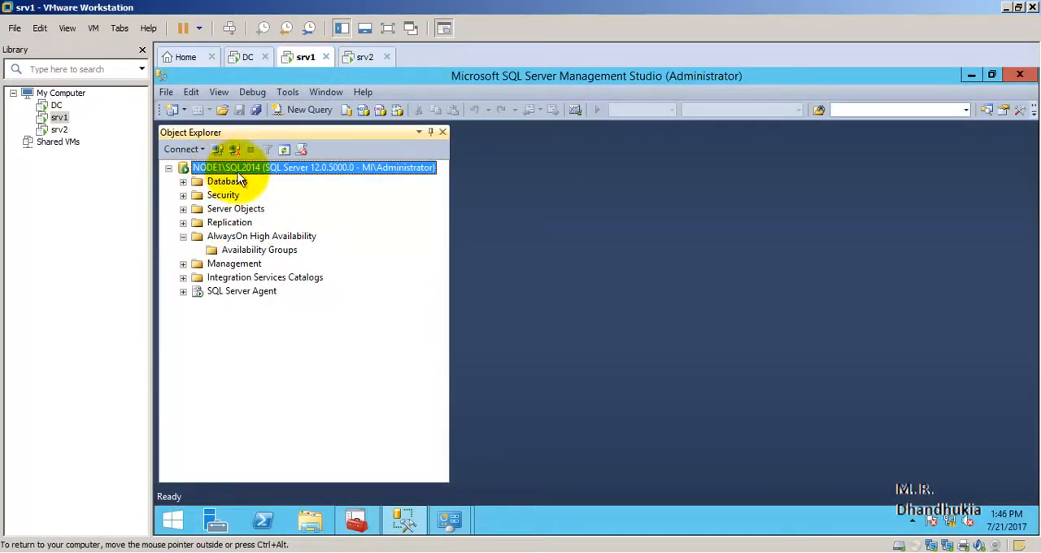
left_click(362, 60)
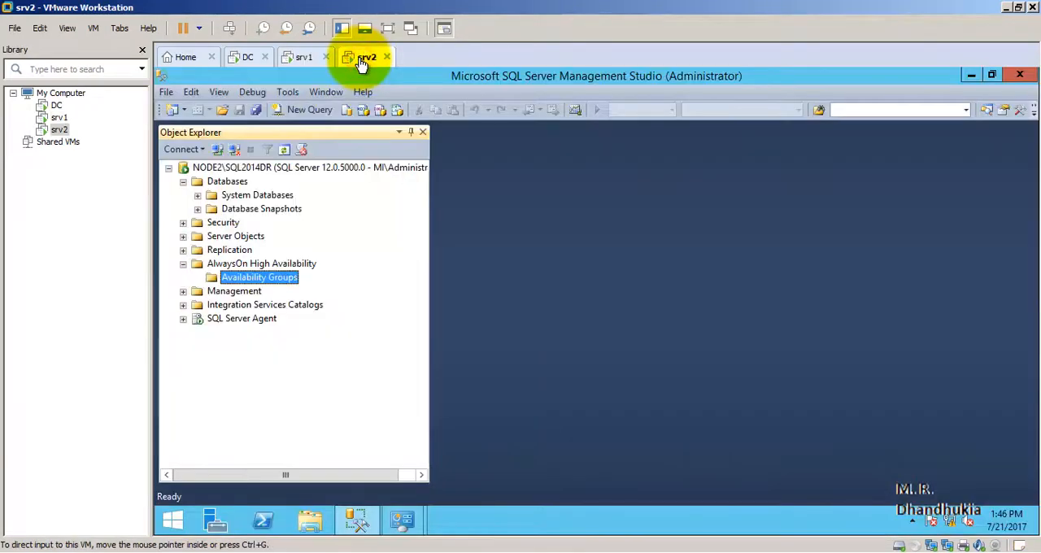
left_click(246, 169)
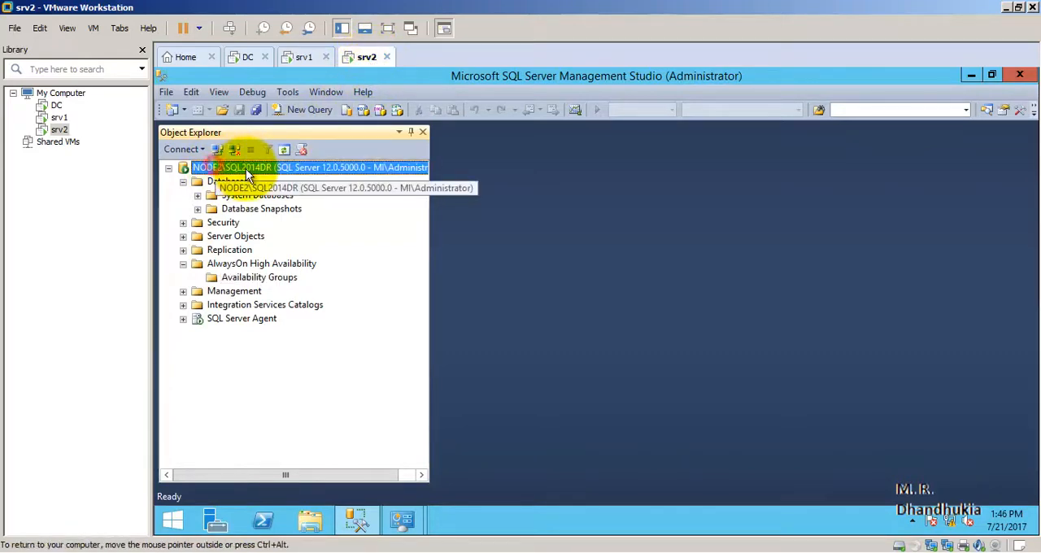
left_click(248, 59)
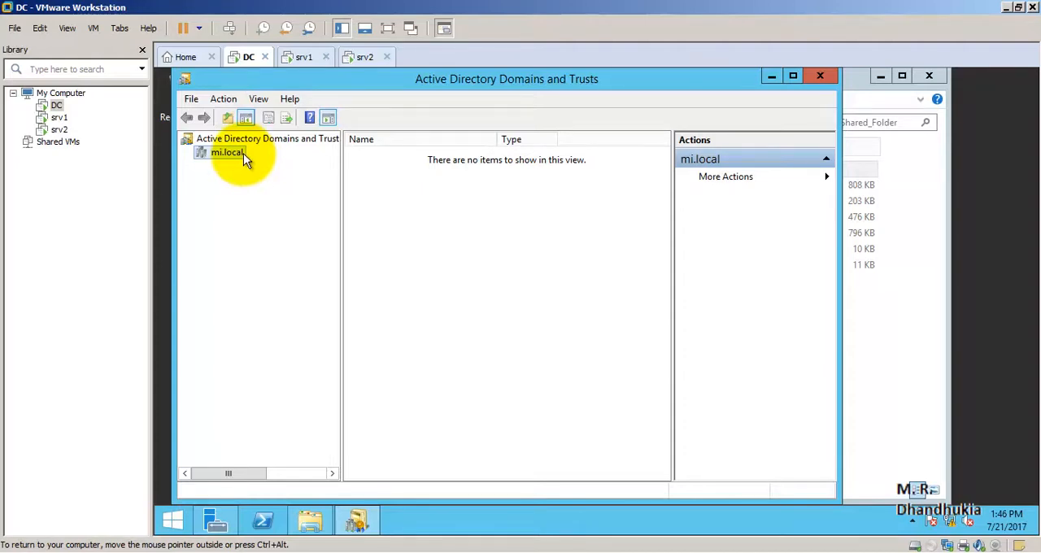
left_click(303, 57)
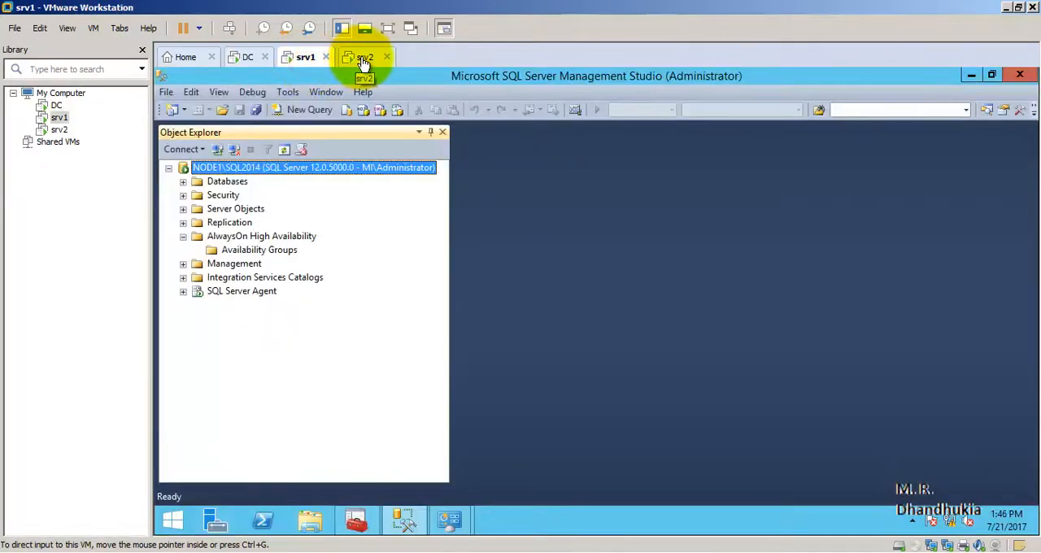
left_click(364, 59)
left_click(300, 58)
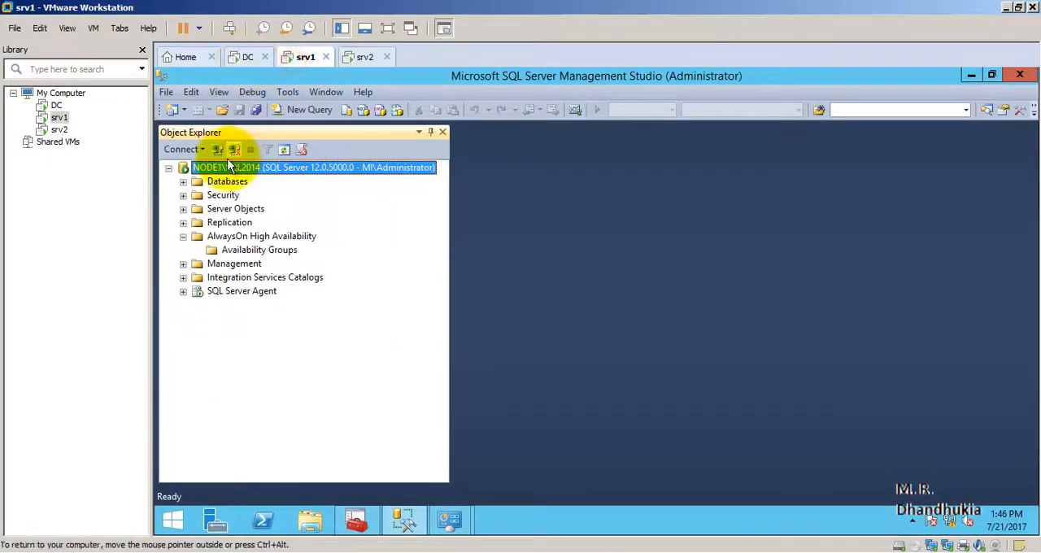
left_click(362, 56)
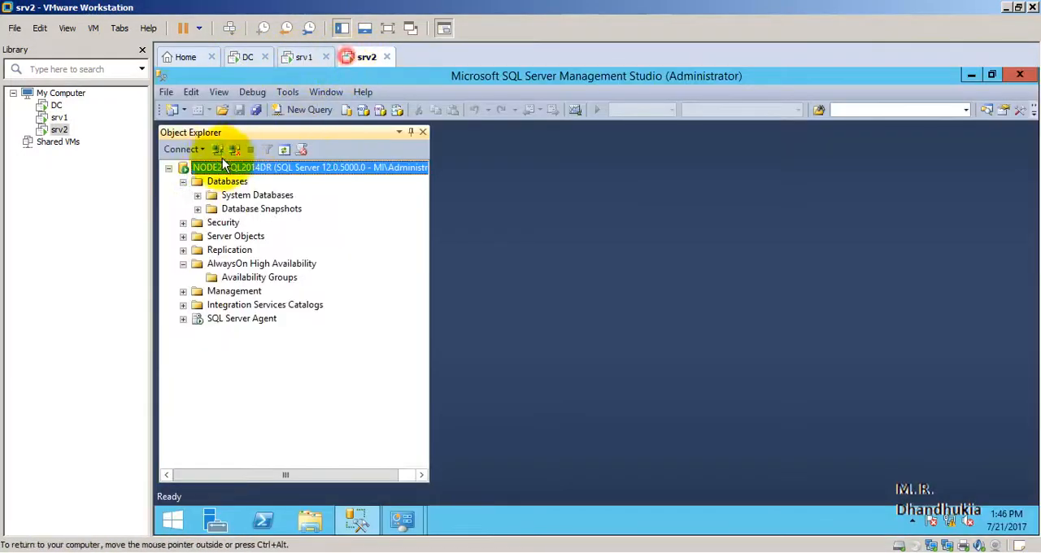
left_click(297, 57)
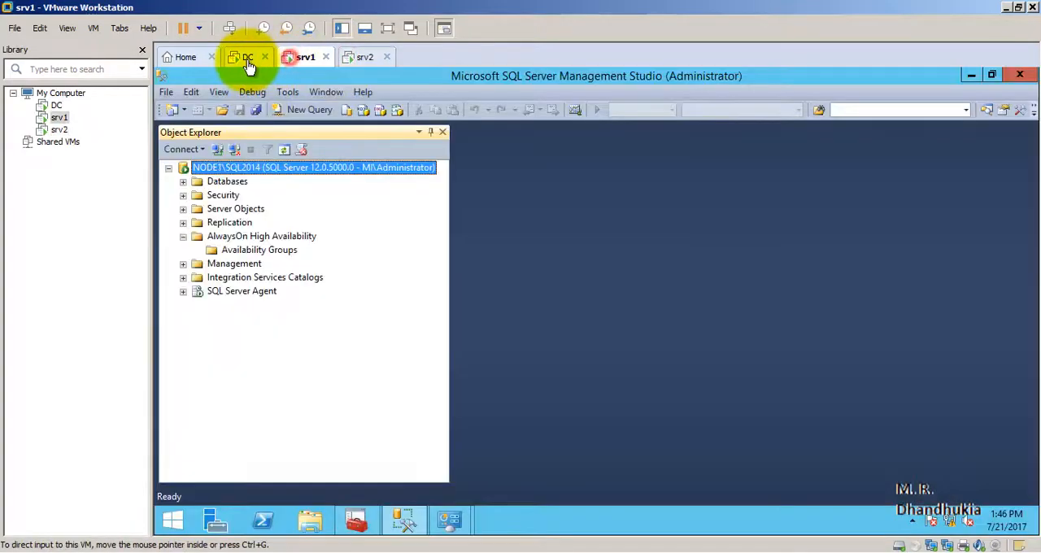
On the DC virtual machine, examine AAG_Shared_Folder on Local Disk (C:) and the contents of its Witness subfolder.
left_click(246, 58)
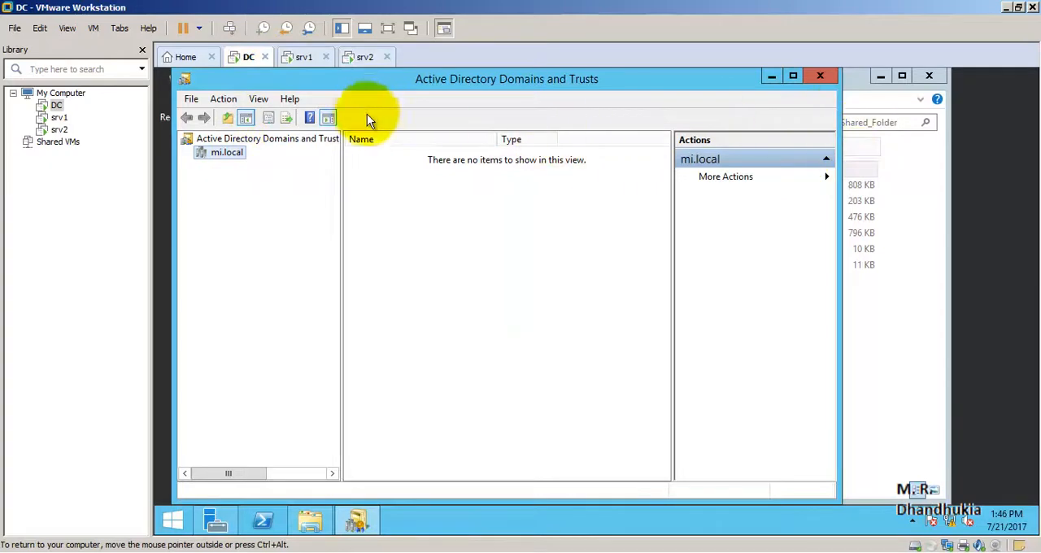
left_click(771, 76)
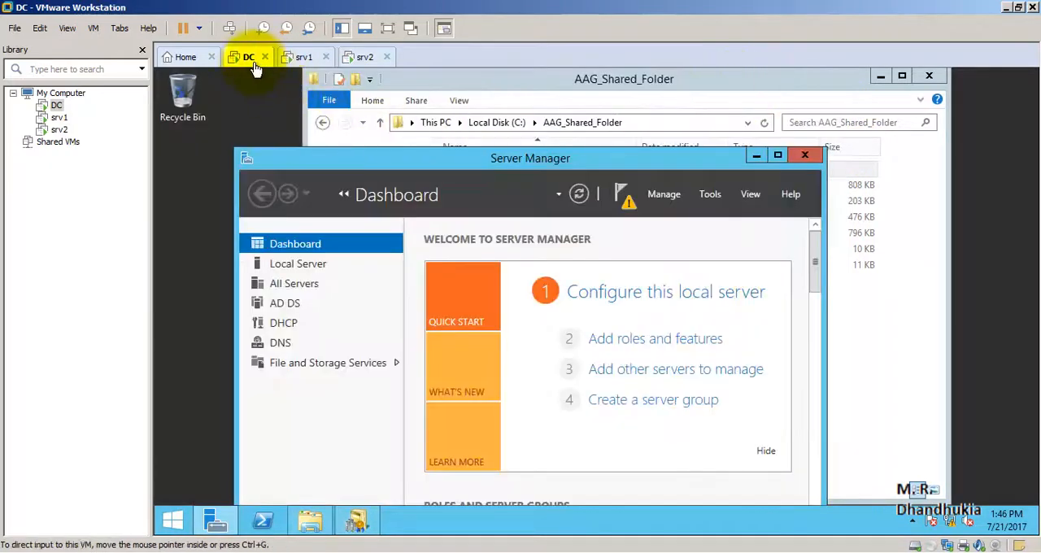
left_click(757, 156)
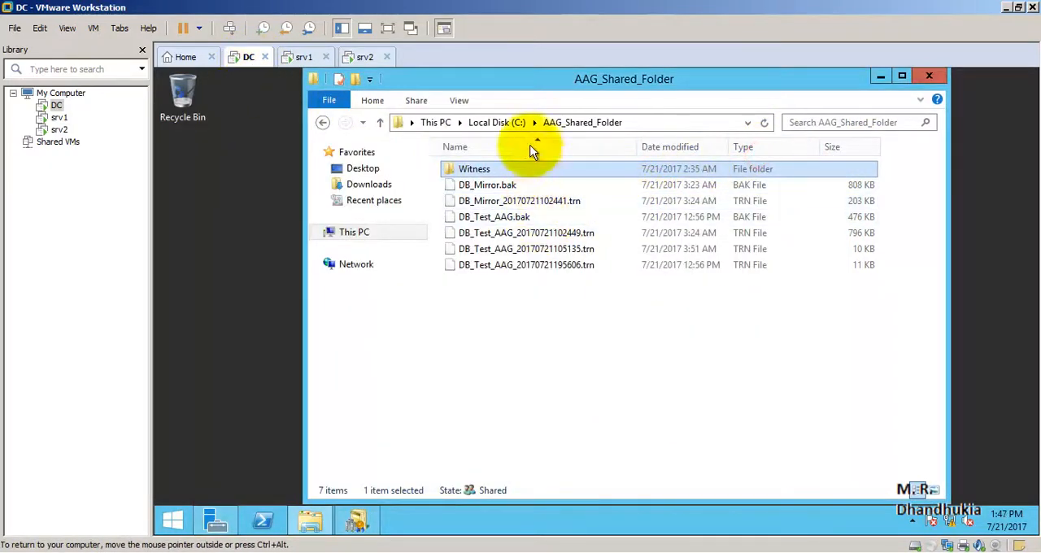
left_click(512, 122)
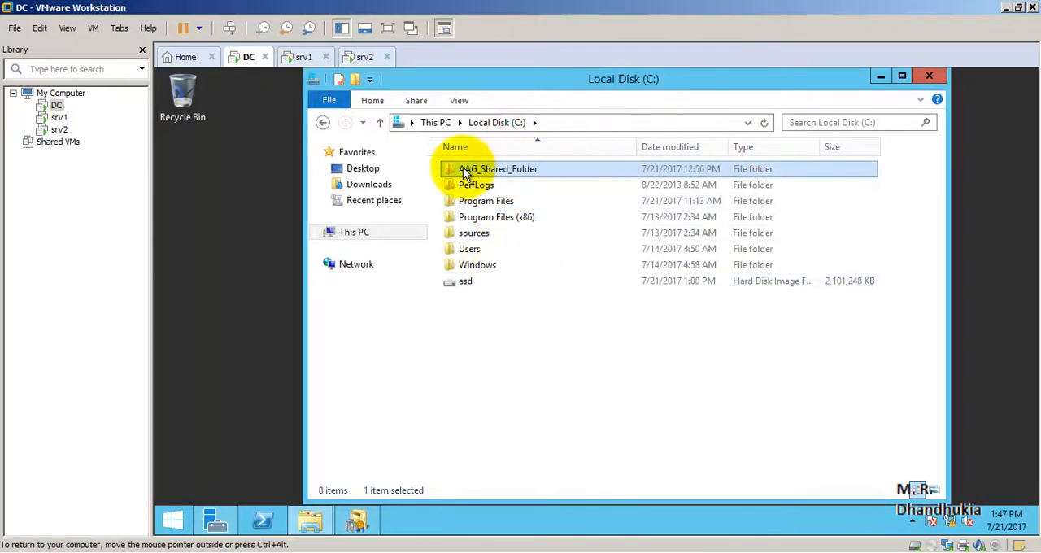
double_click(521, 170)
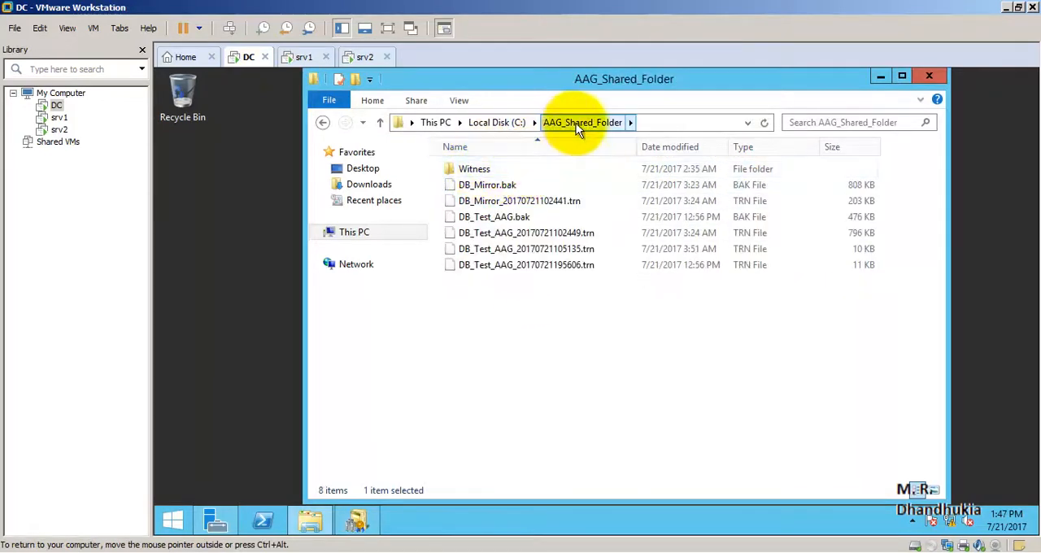
double_click(478, 169)
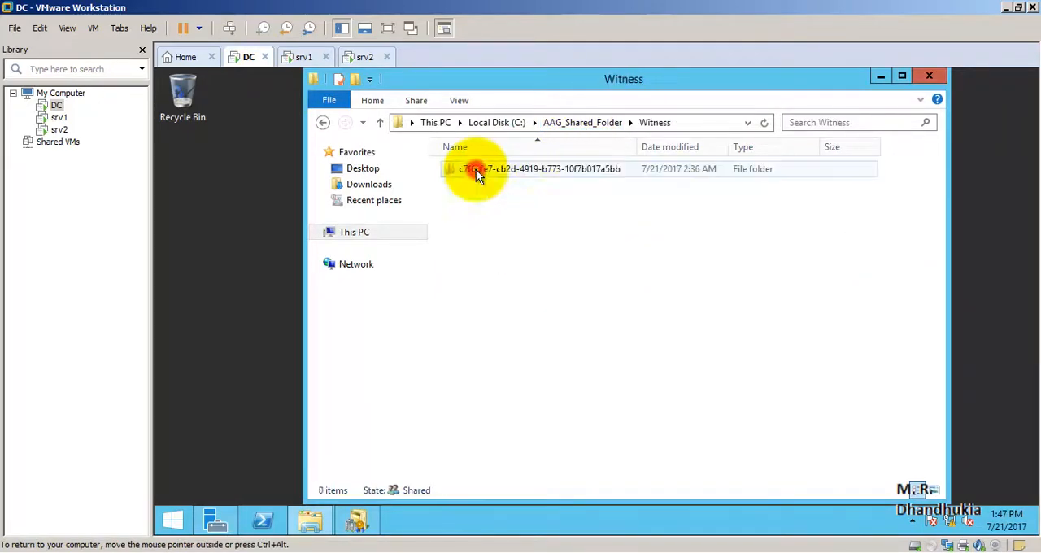
left_click(610, 122)
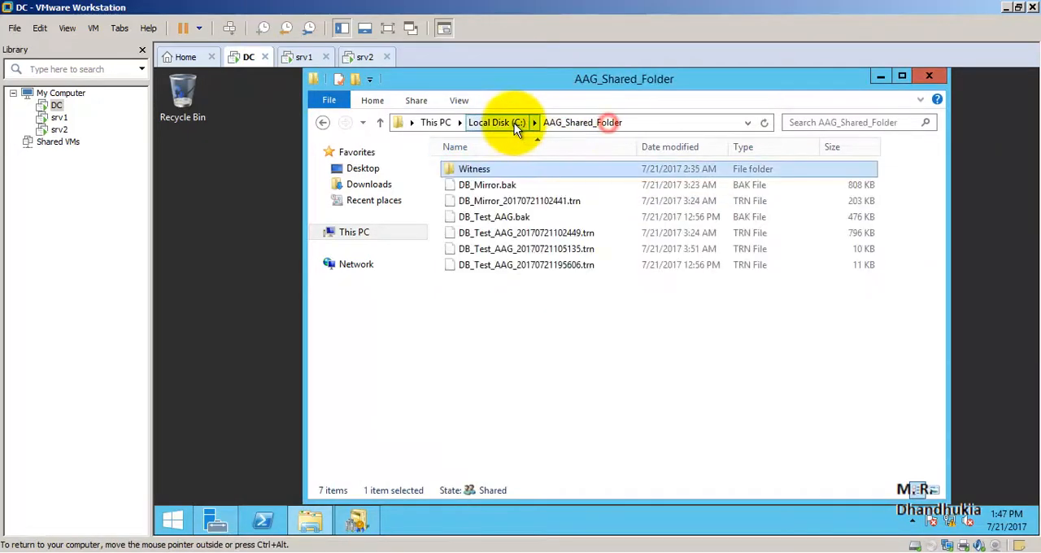
left_click(495, 170)
left_click(222, 255)
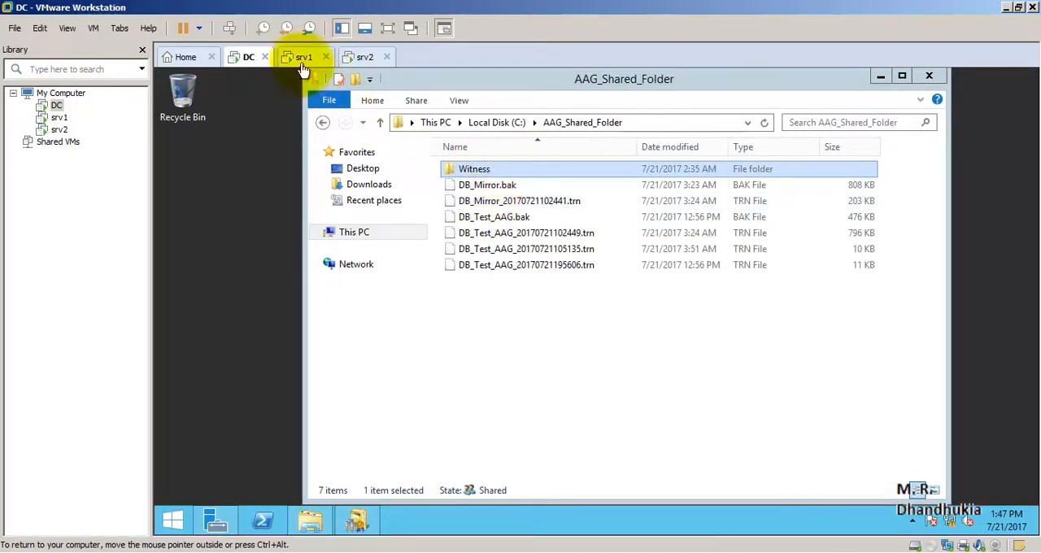
Refresh the AlwaysOn High Availability node in Object Explorer on srv1, checking srv2 for comparison.
left_click(303, 58)
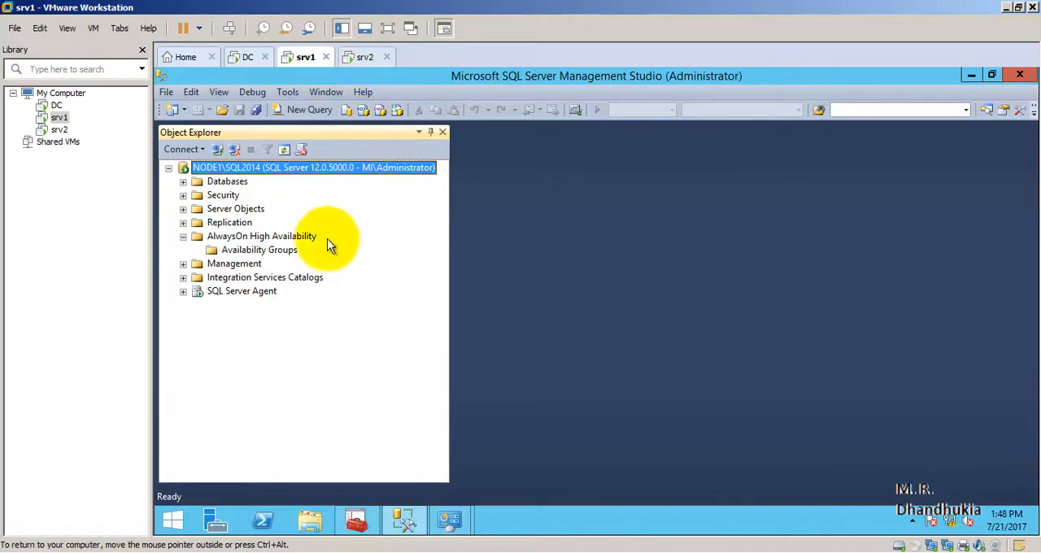
right_click(242, 235)
left_click(279, 311)
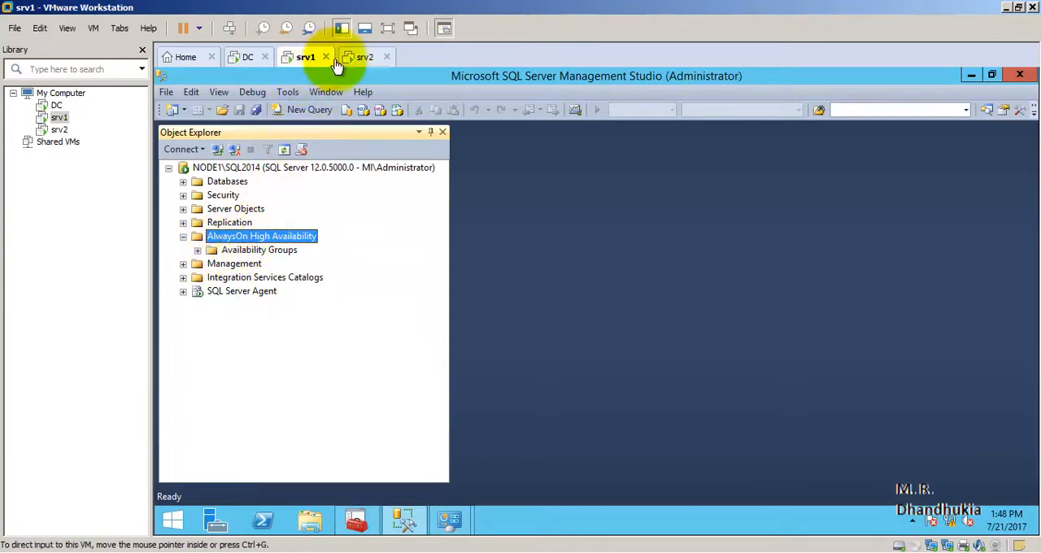
left_click(364, 58)
left_click(297, 61)
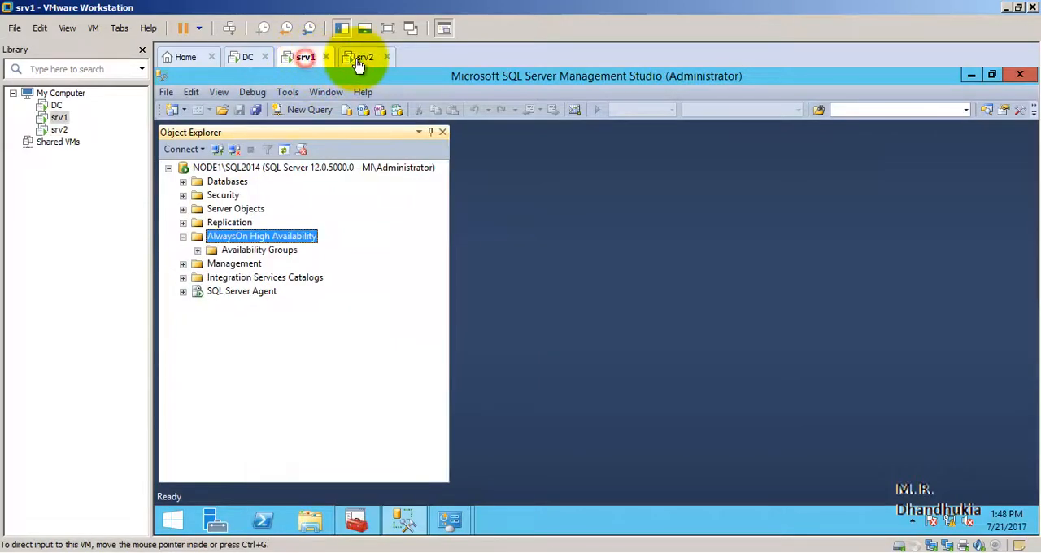
left_click(358, 61)
left_click(302, 62)
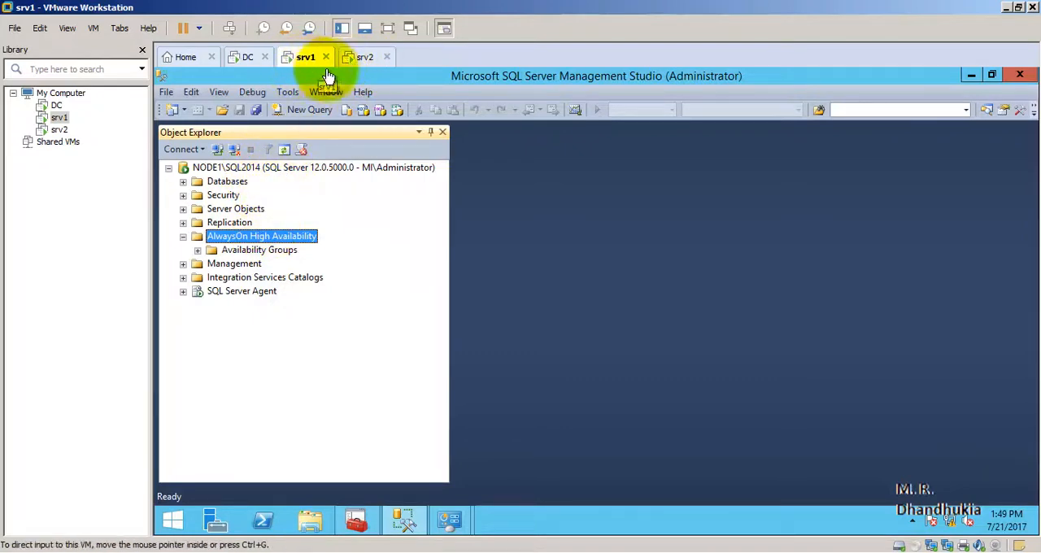
right_click(257, 241)
left_click(316, 311)
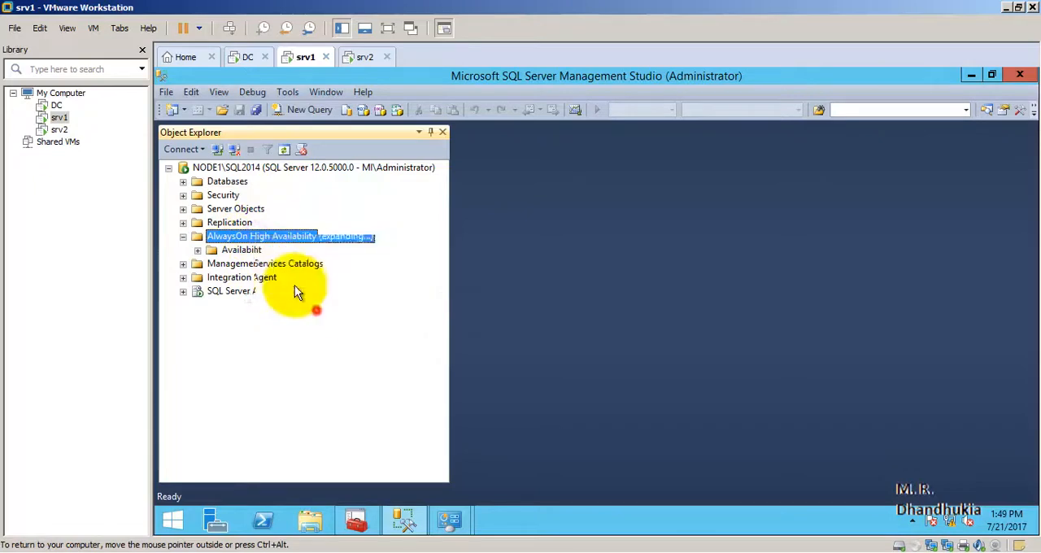
Start a new availability group on srv1 named AAG_01 and include the DB_Test_AAG database in it.
right_click(277, 237)
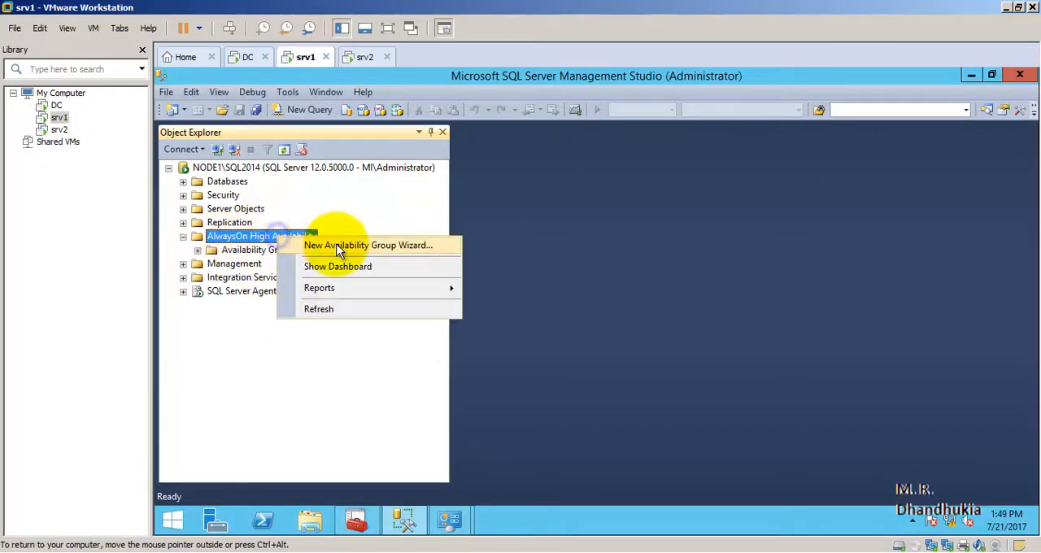
left_click(338, 246)
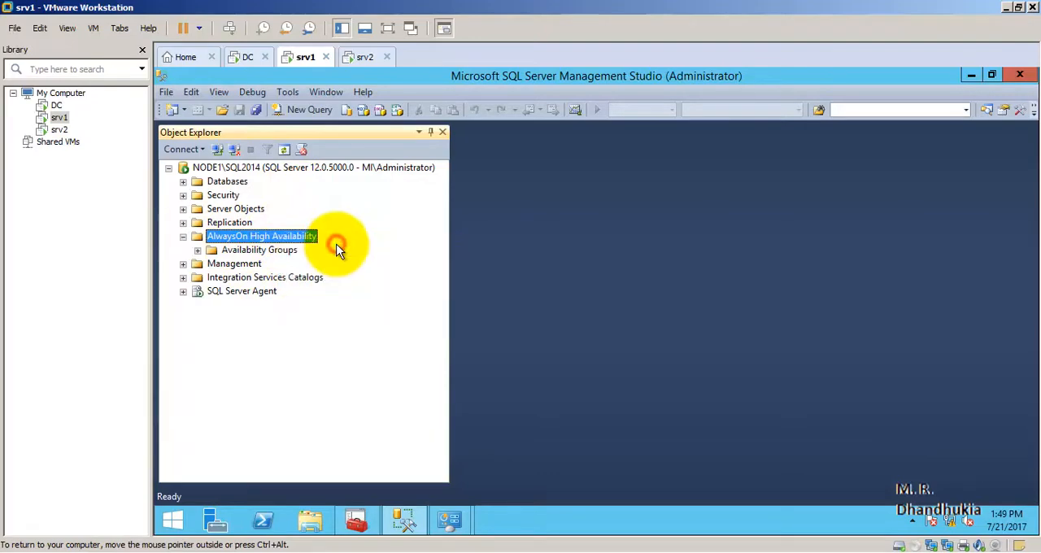
left_click_drag(617, 79, 610, 68)
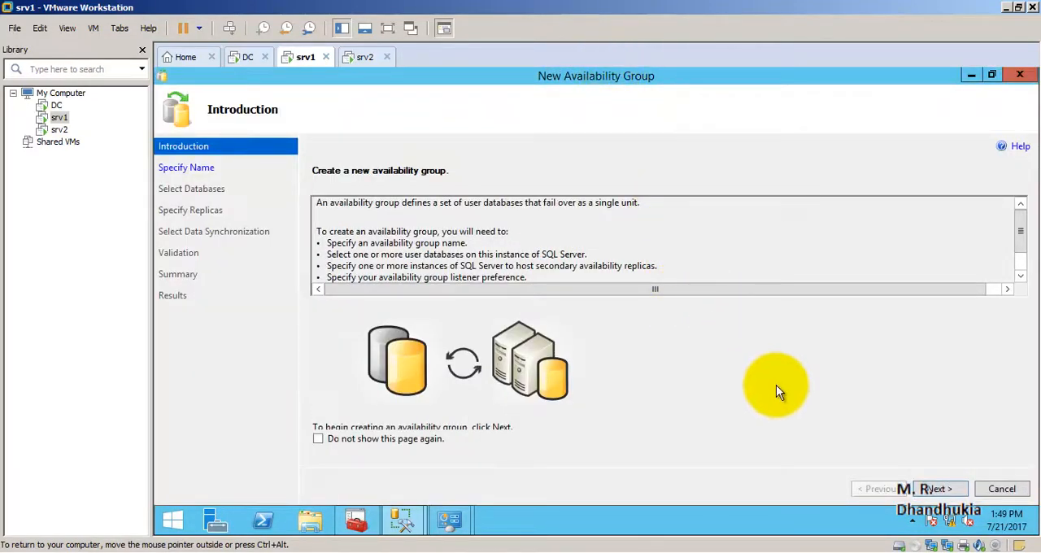
left_click(943, 488)
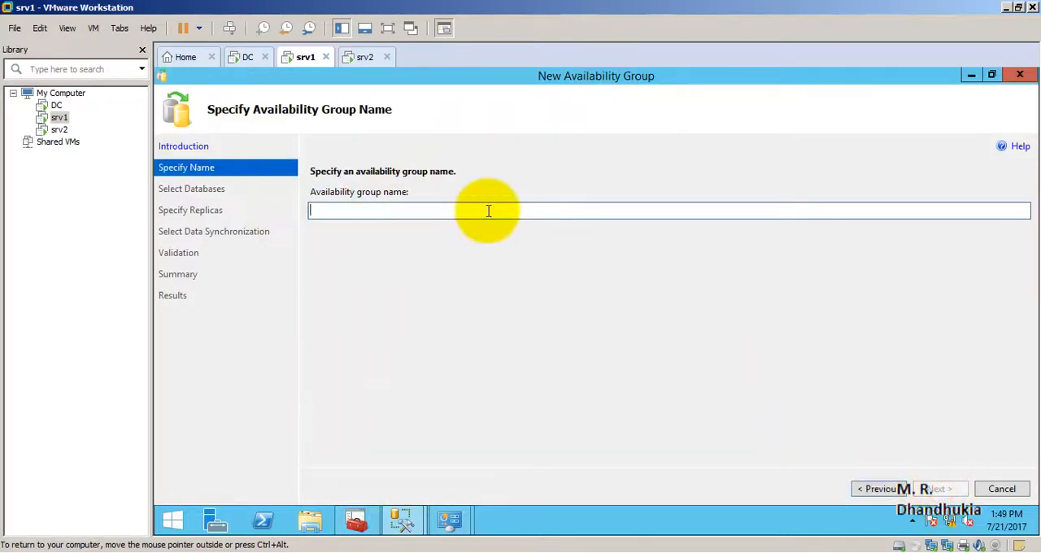
type("AAG_01")
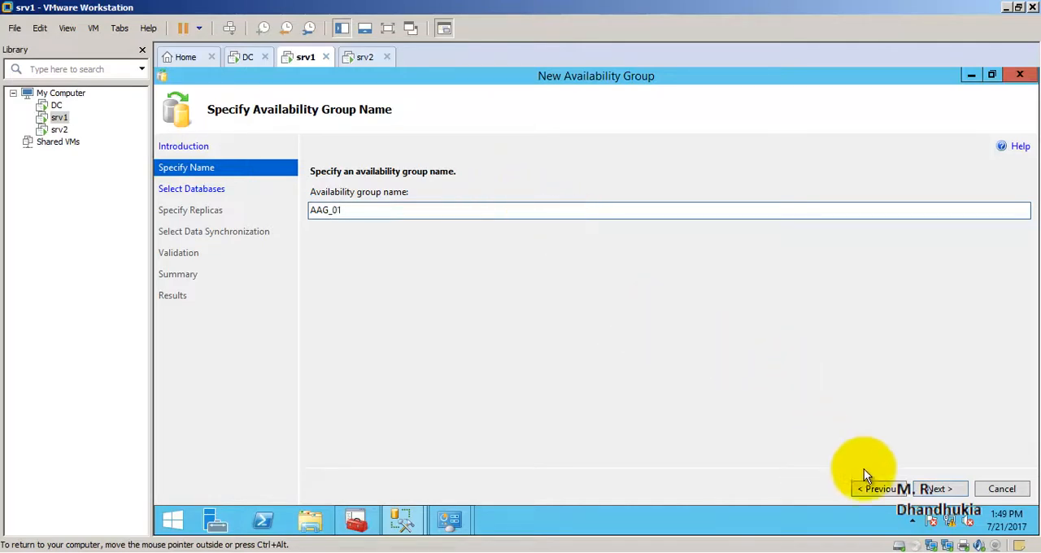
left_click(937, 489)
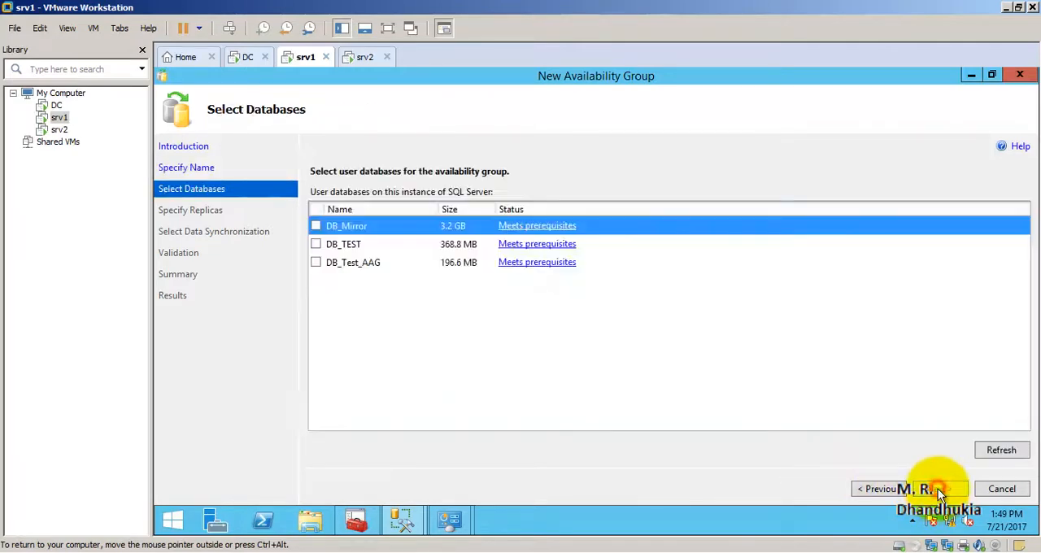
left_click(316, 262)
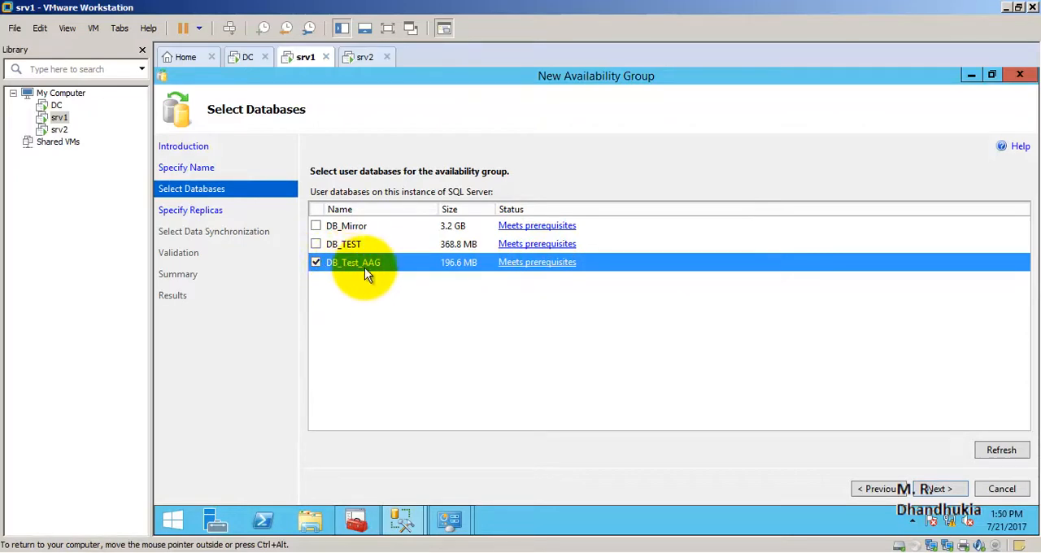
left_click(942, 491)
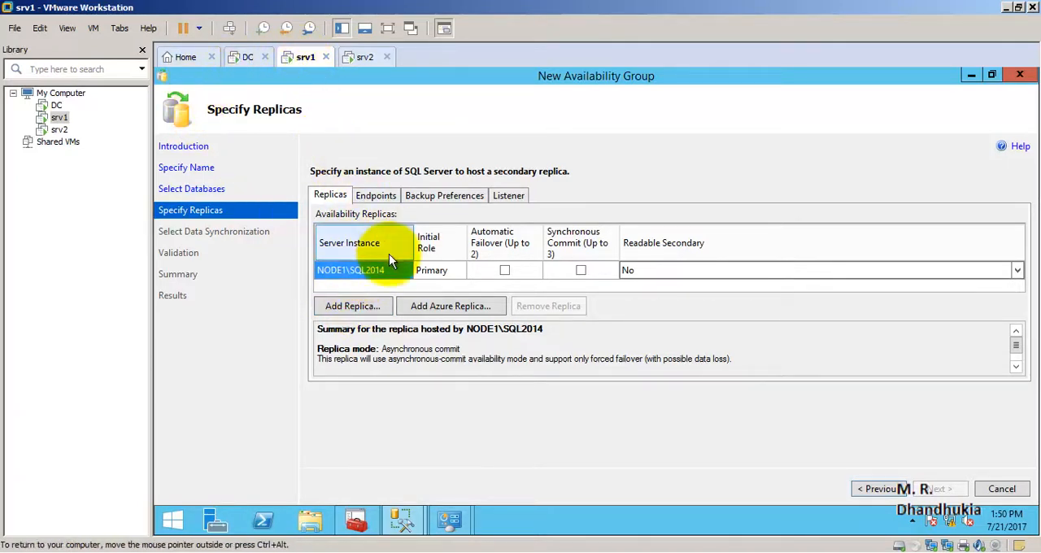
Add the NODE2\SQL2014DR instance as a second availability replica, connecting with Windows Authentication.
left_click(352, 306)
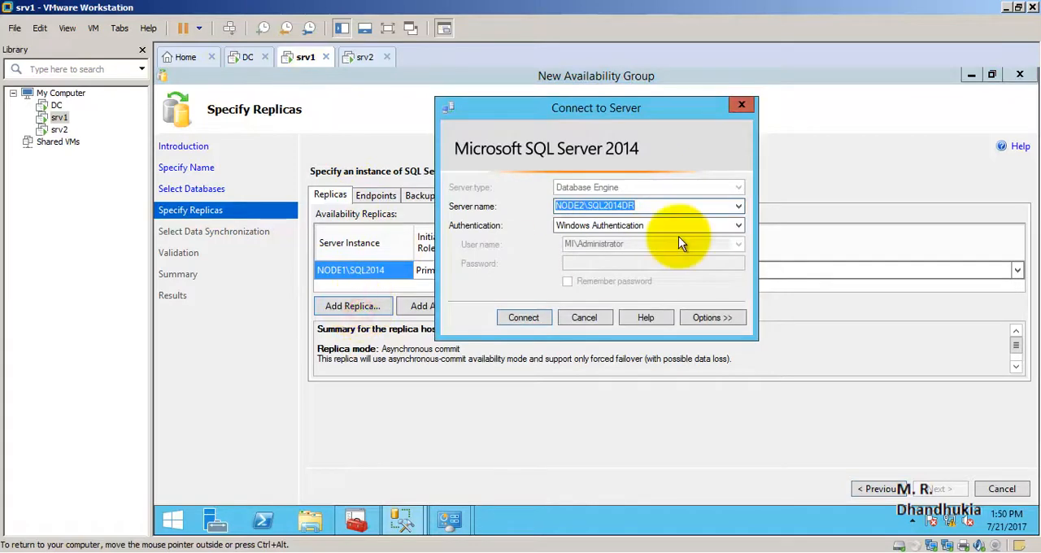
left_click(601, 206)
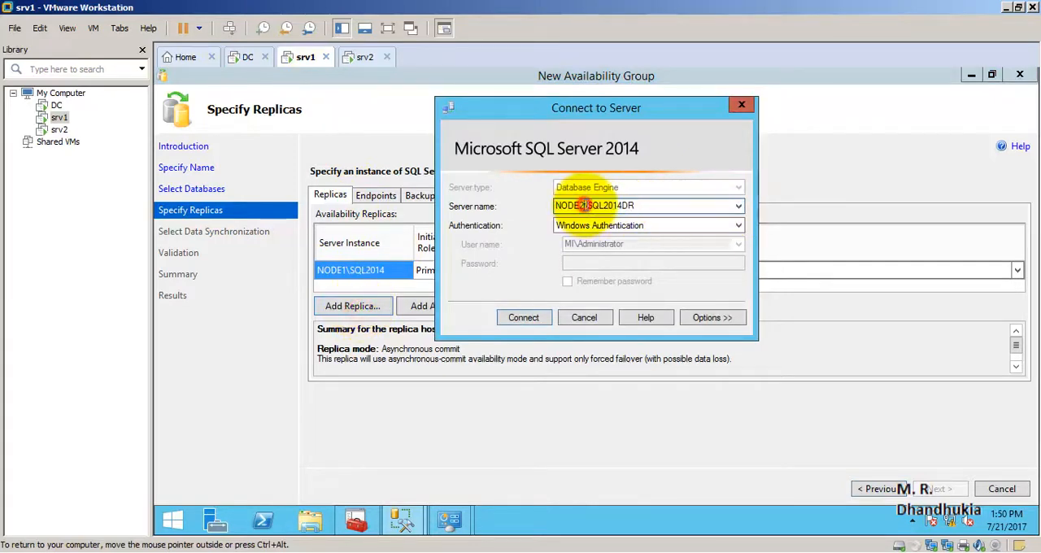
double_click(639, 206)
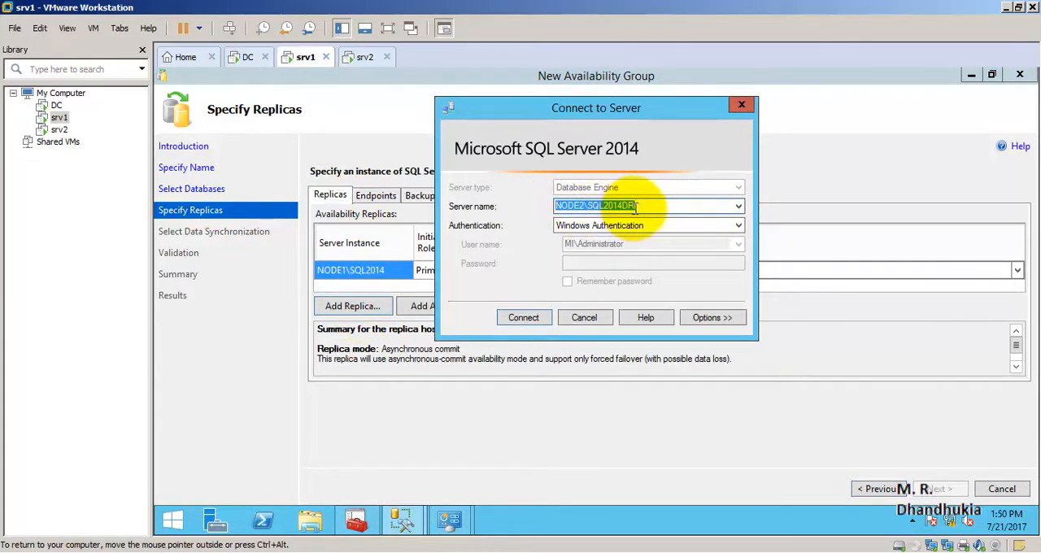
left_click_drag(586, 206, 638, 206)
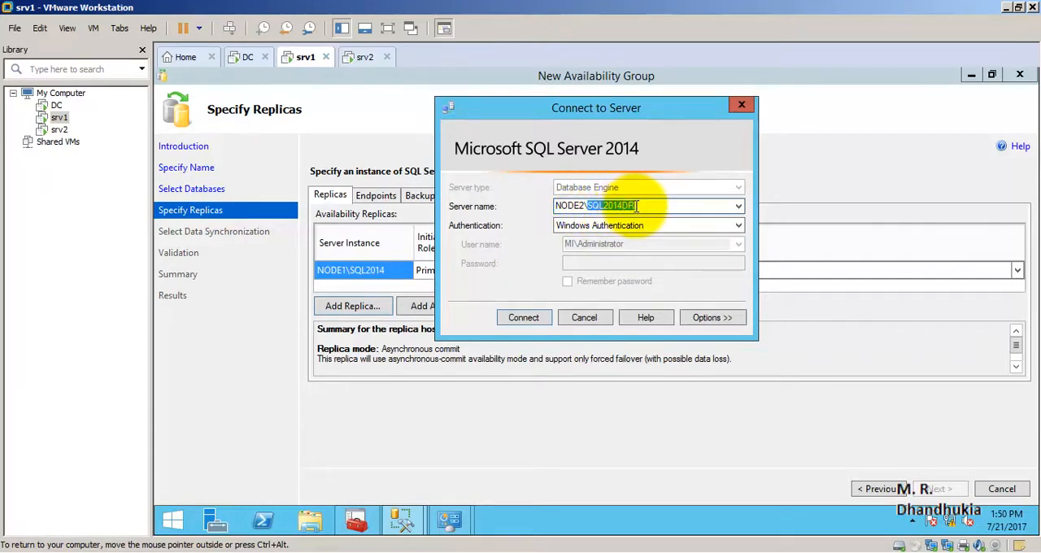
left_click(526, 317)
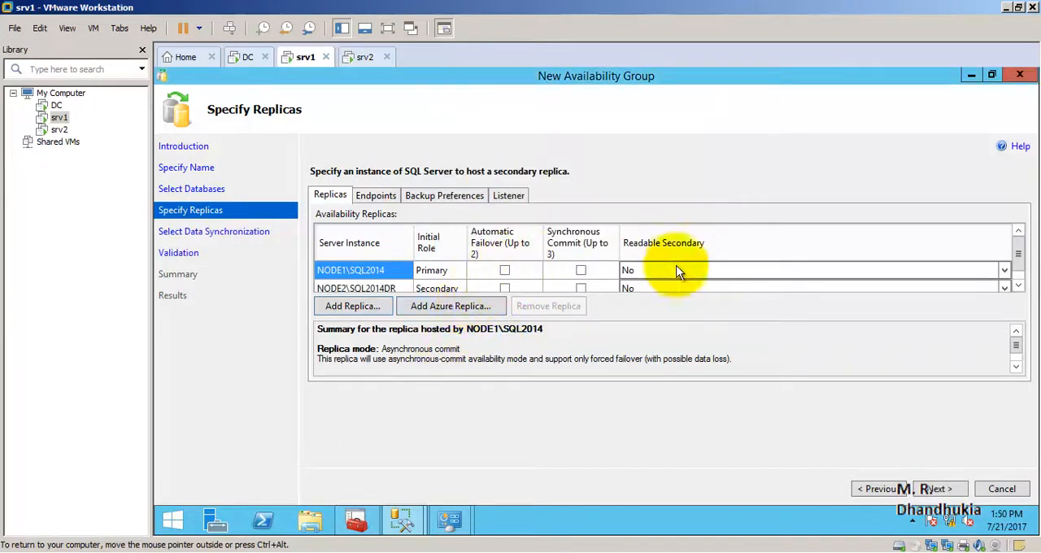
Enable automatic failover with synchronous commit on both replicas and set Readable Secondary to Yes for each.
left_click(504, 270)
left_click(505, 289)
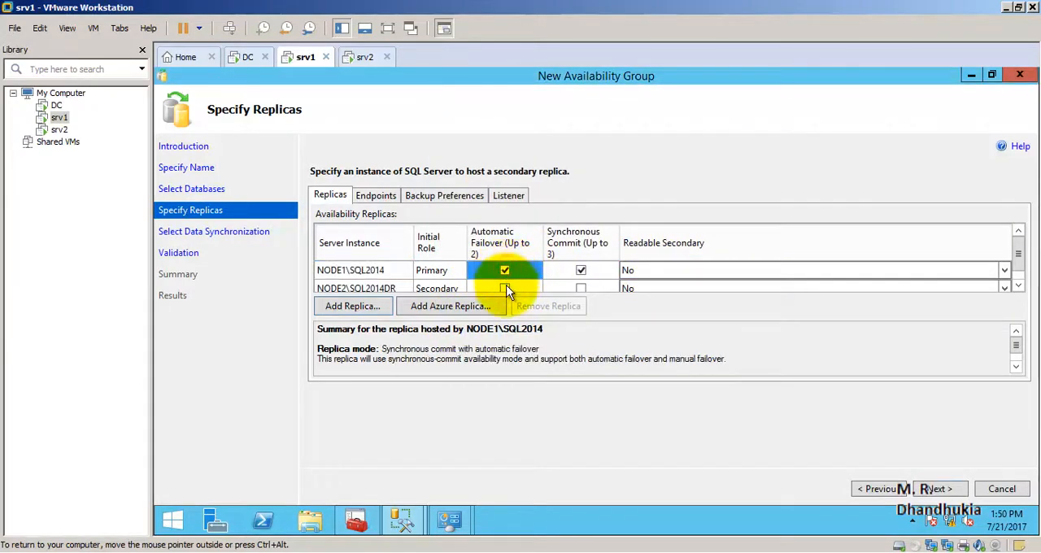
left_click(726, 269)
left_click(669, 274)
left_click(647, 294)
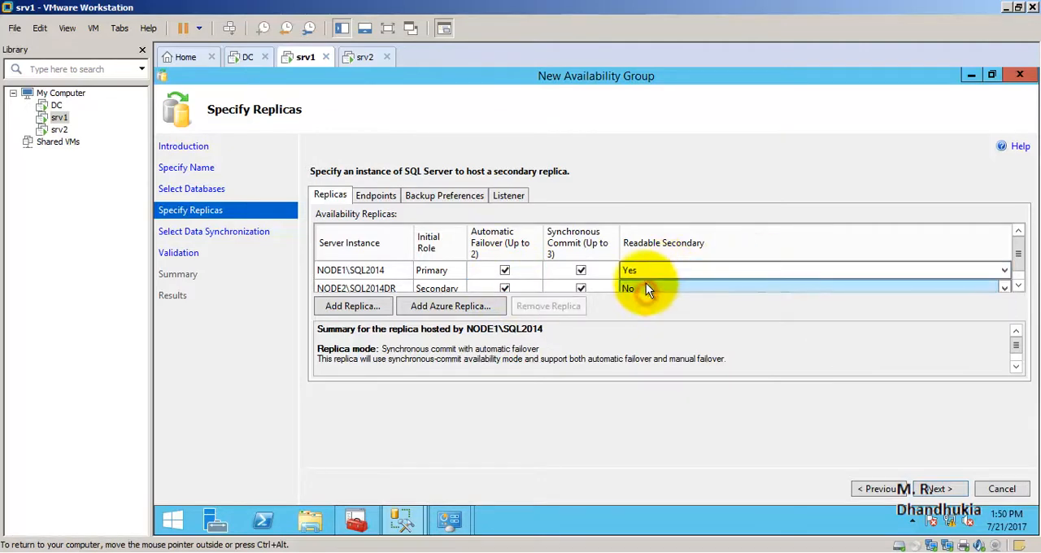
left_click(646, 283)
left_click(646, 290)
left_click(643, 315)
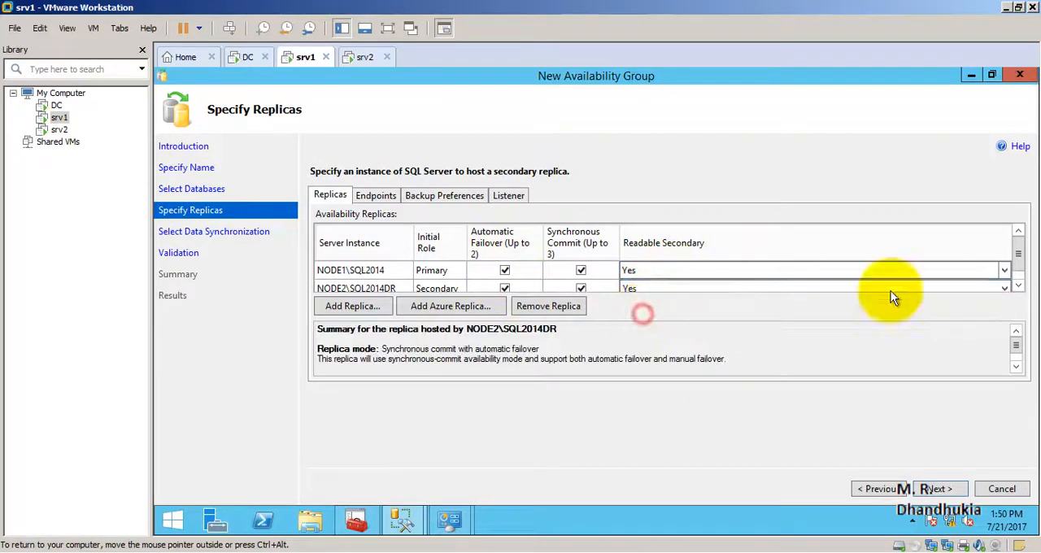
left_click(1021, 270)
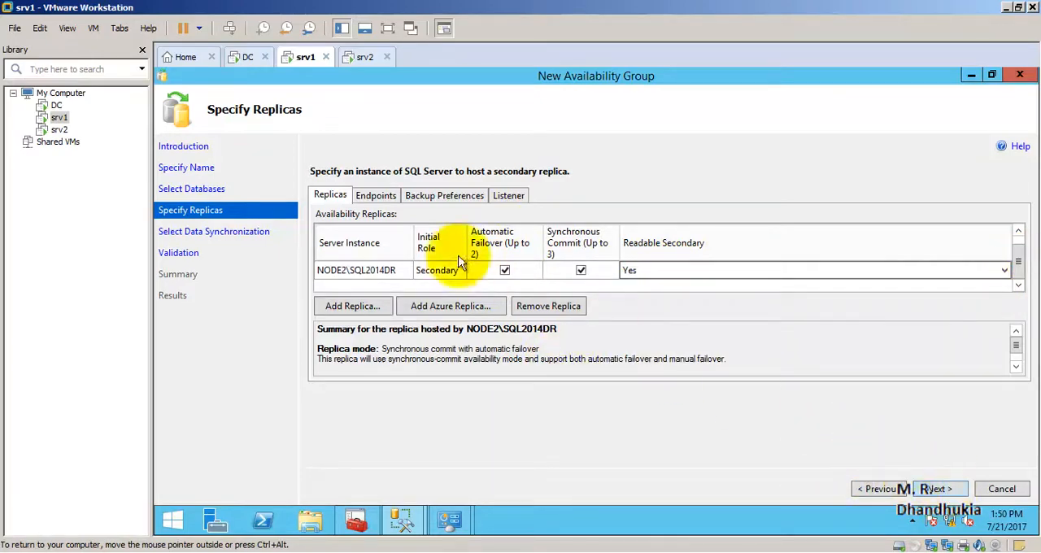
Check the endpoints and backup preferences, and define an availability group listener named Listner5 on port 2134 with DHCP network mode.
left_click(377, 198)
left_click(411, 197)
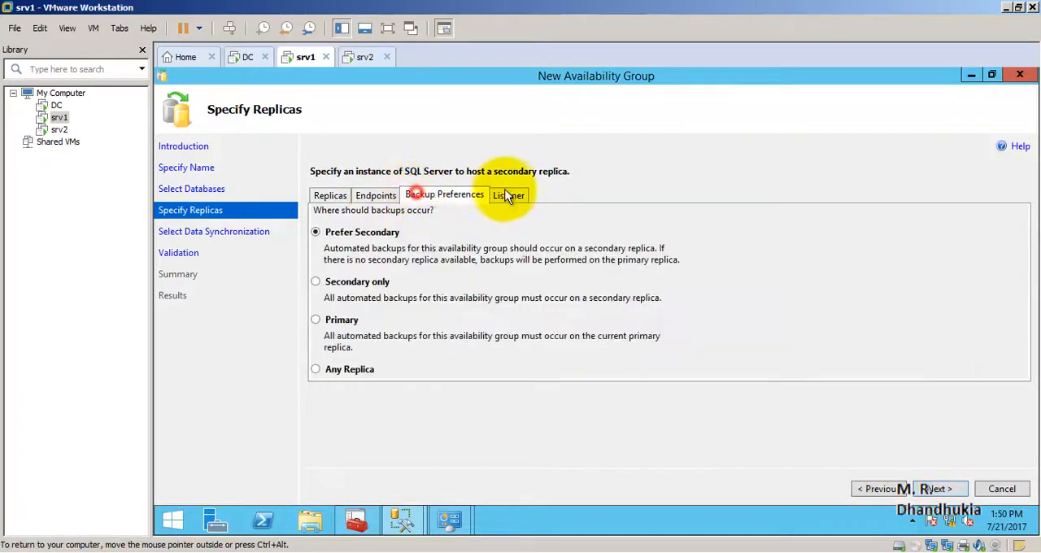
left_click(511, 197)
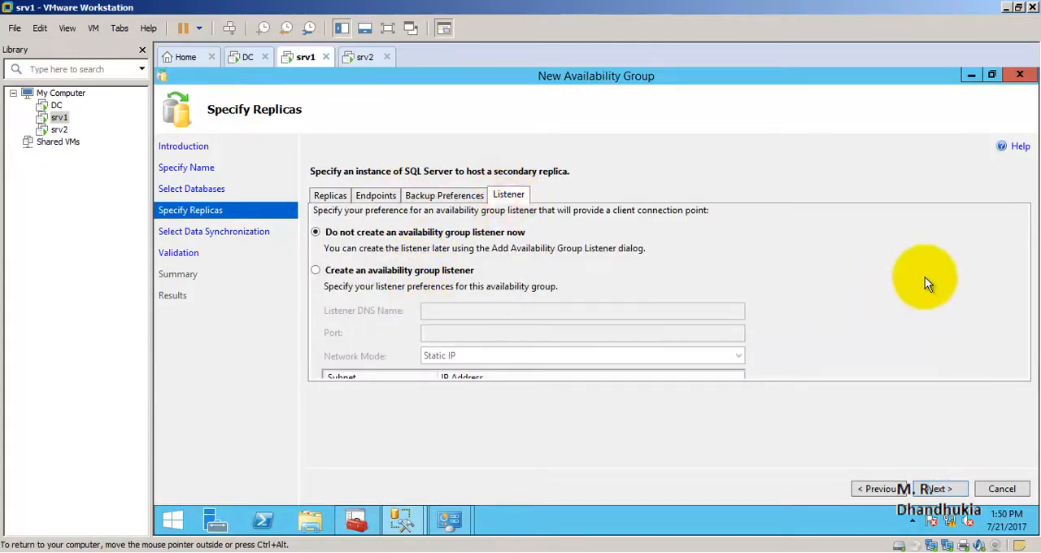
left_click(316, 270)
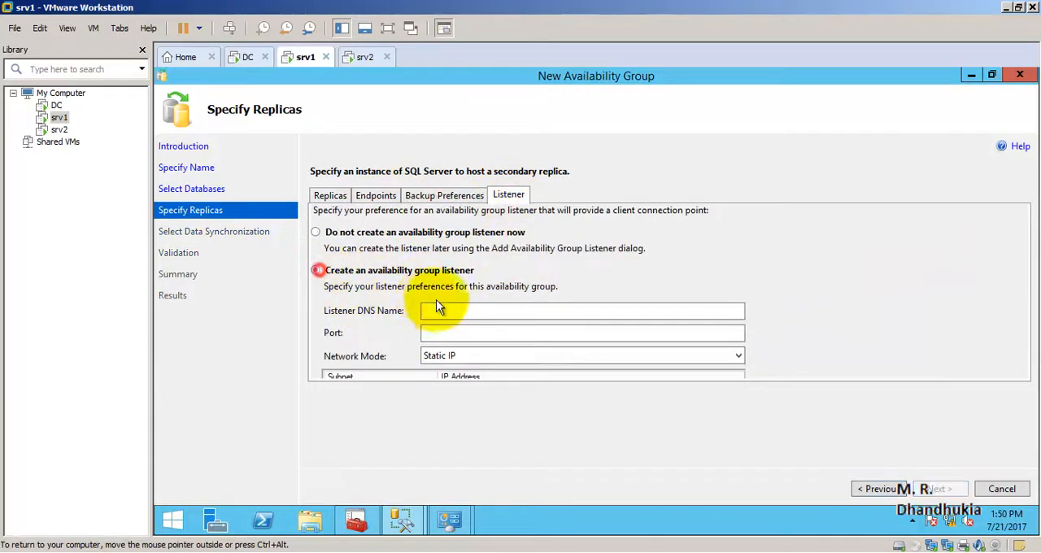
left_click(471, 309)
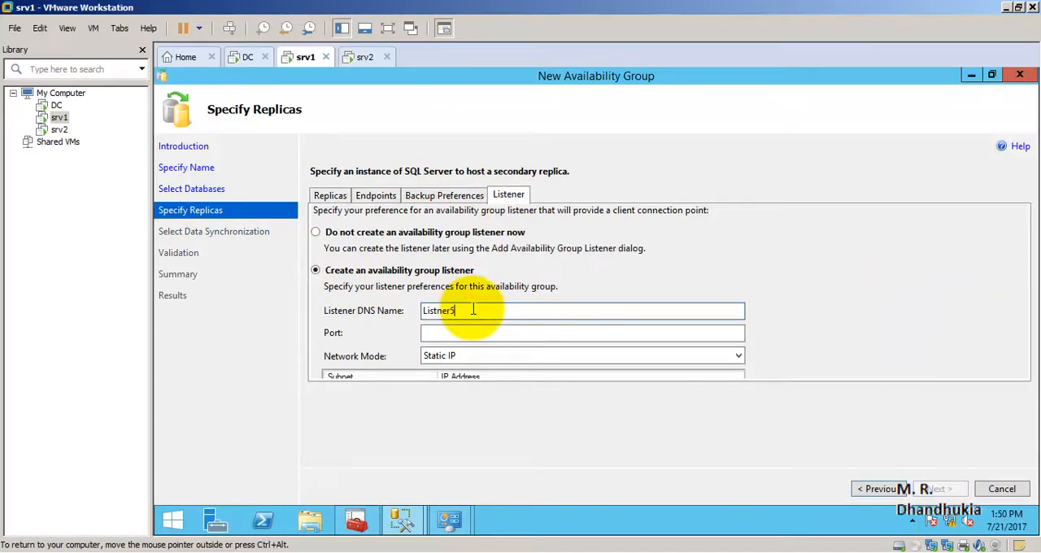
left_click(475, 332)
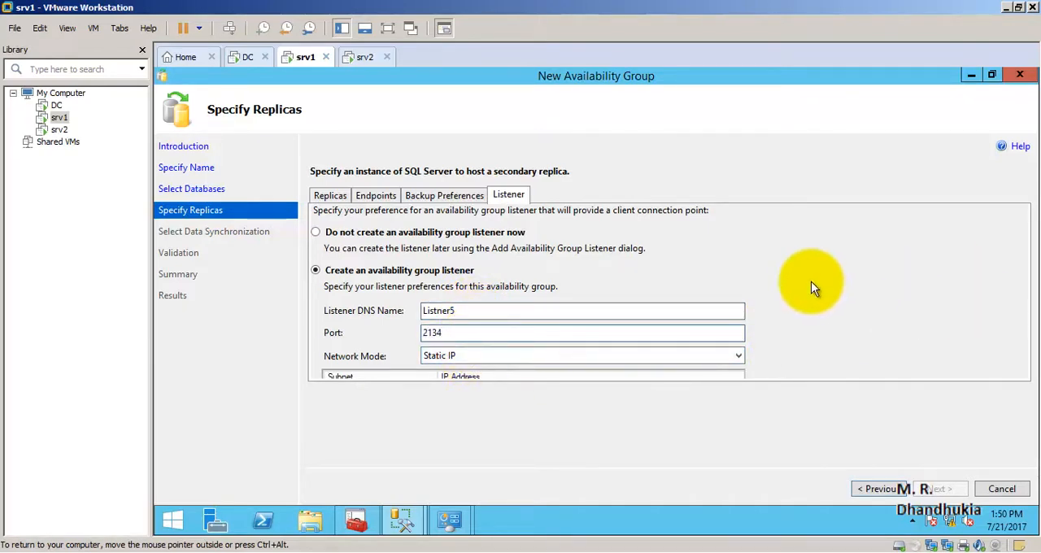
left_click(508, 355)
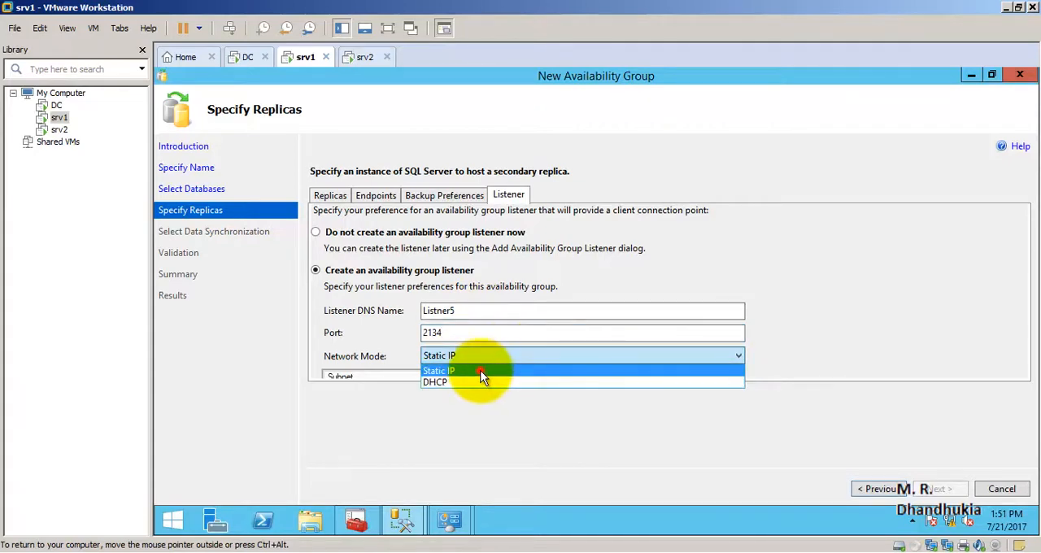
left_click(482, 381)
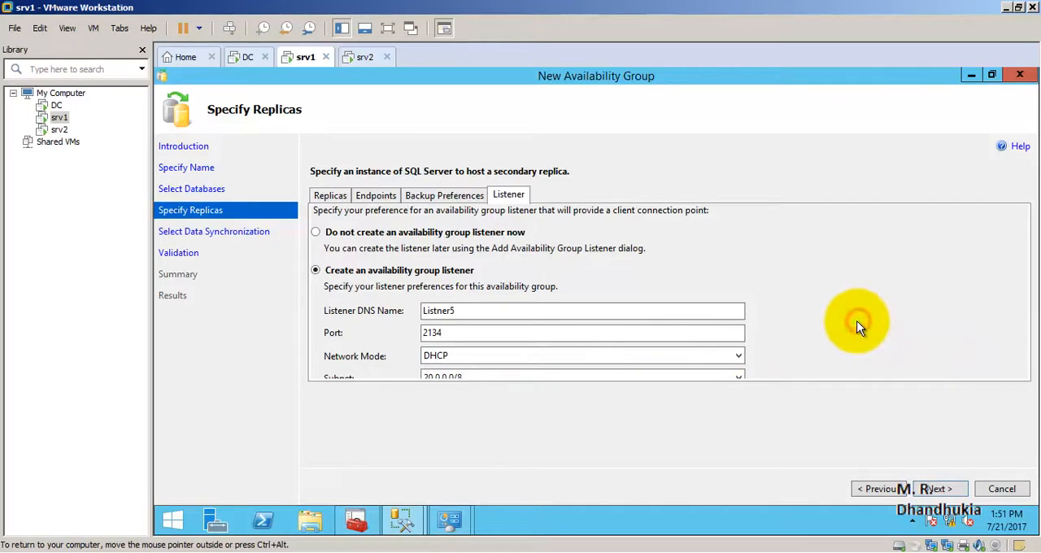
In full-screen view, switch the listener to Static IP with IPv4 address 20.0.0.21 in subnet 20.0.0.0/8, and proceed to data synchronization.
left_click(386, 28)
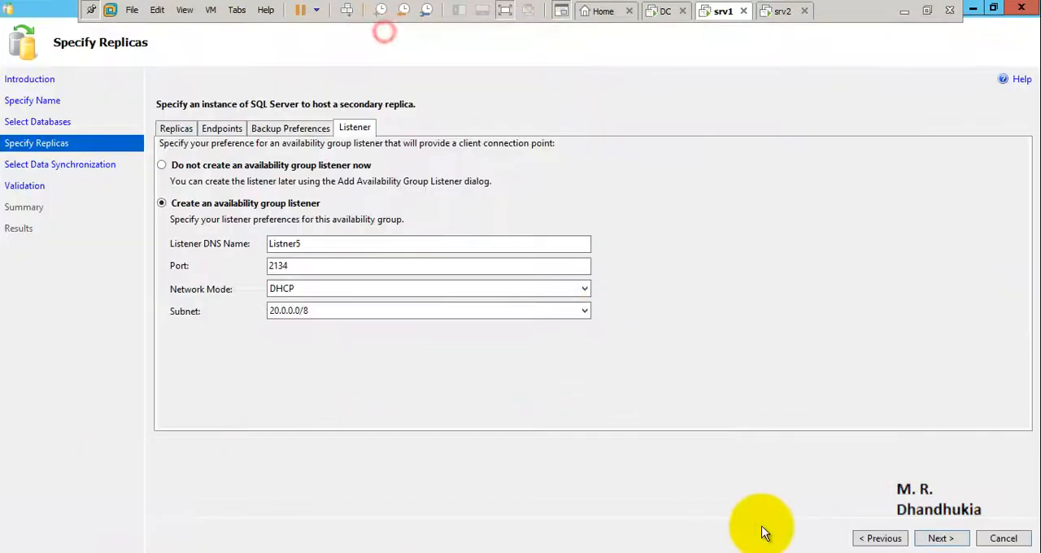
left_click(316, 310)
left_click(308, 287)
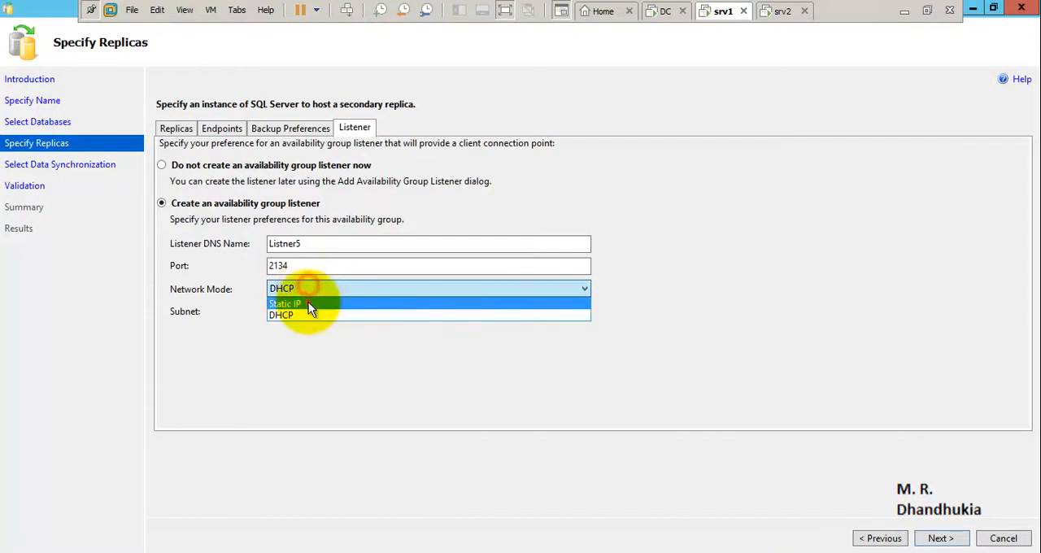
left_click(308, 303)
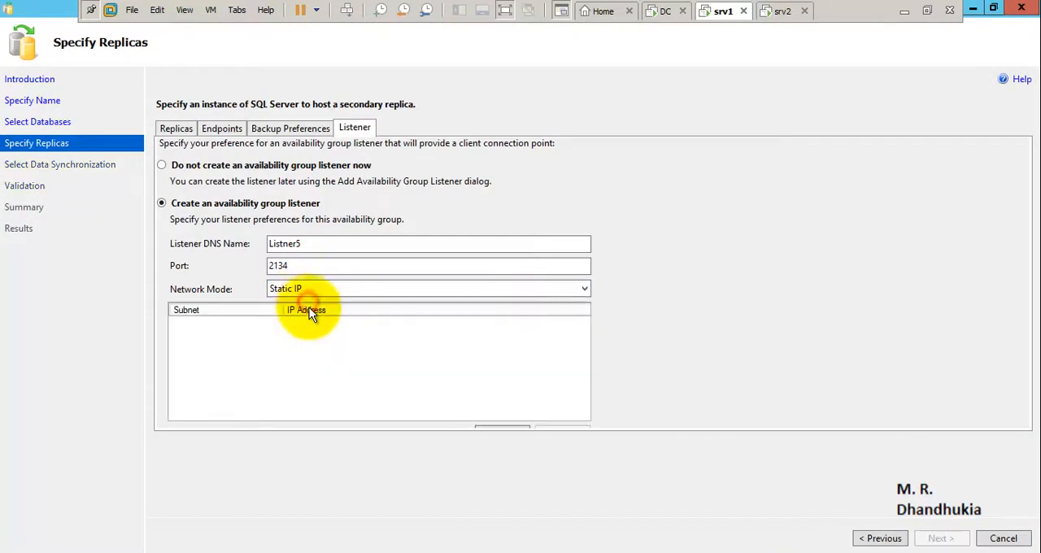
left_click(485, 428)
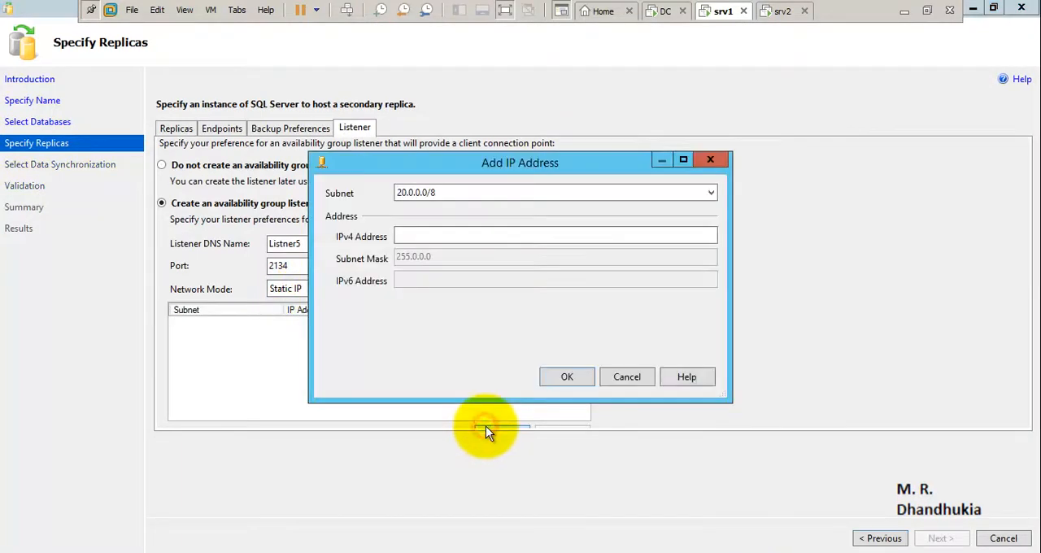
left_click(441, 236)
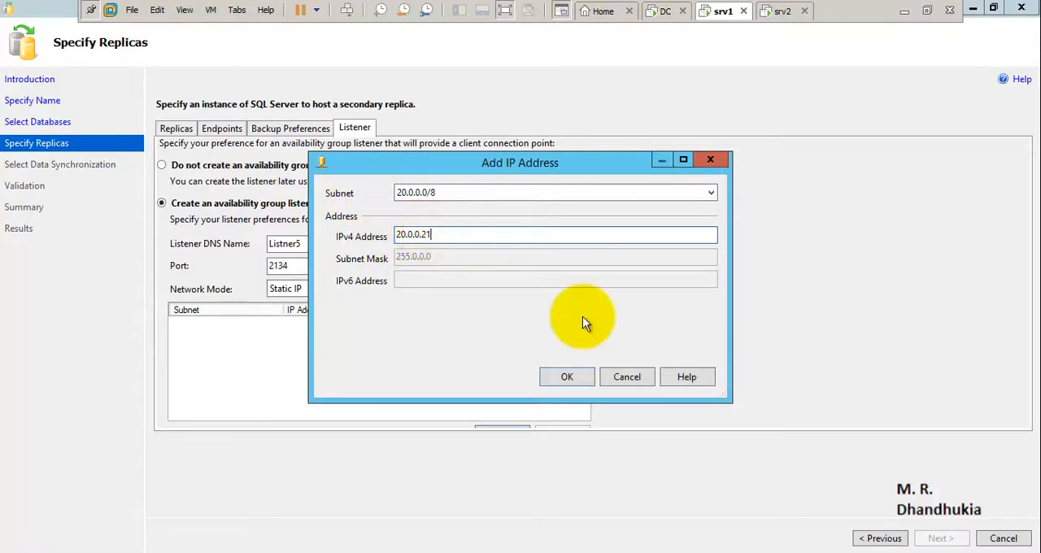
left_click(590, 376)
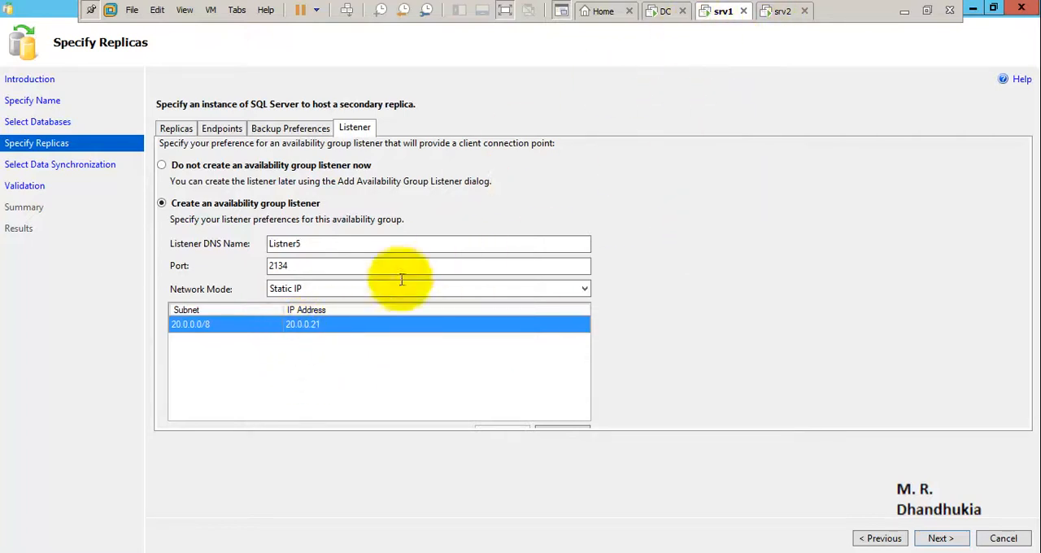
left_click(941, 539)
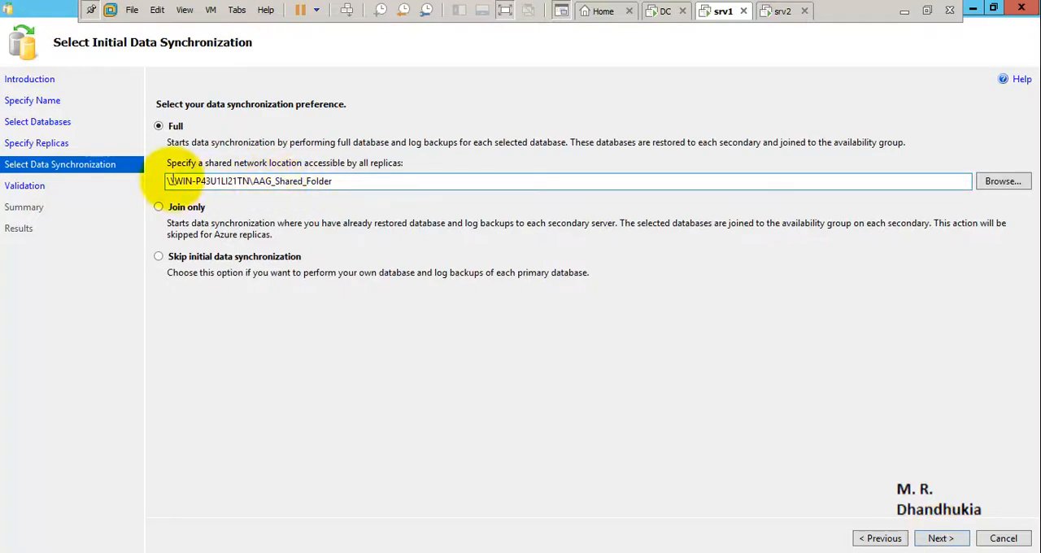
Check AAG_Shared_Folder on the DC virtual machine, and accept Full synchronization through \\WIN-P43U1LI21TN\AAG_Shared_Folder on srv1 to run validation.
left_click_drag(356, 180, 135, 180)
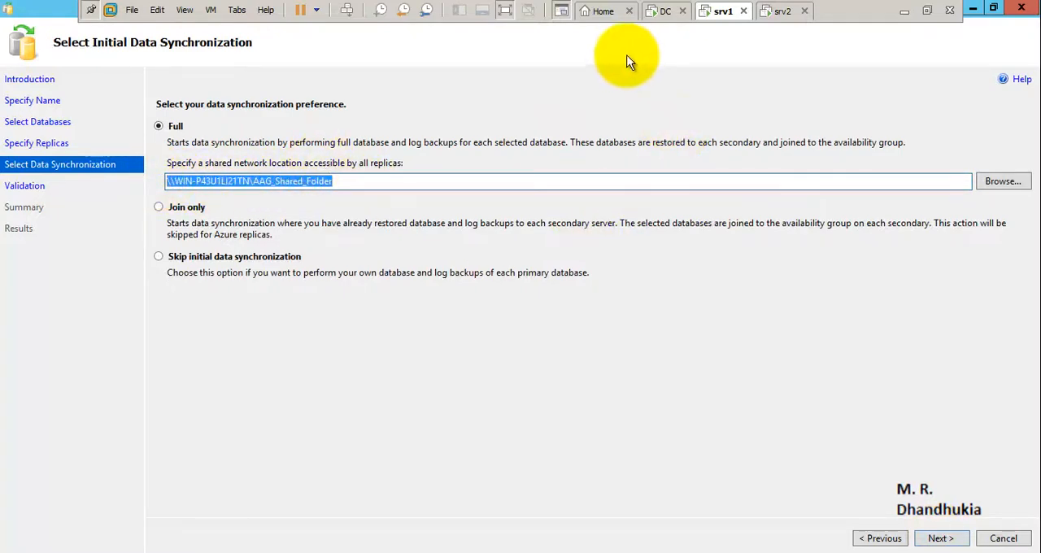
left_click(657, 20)
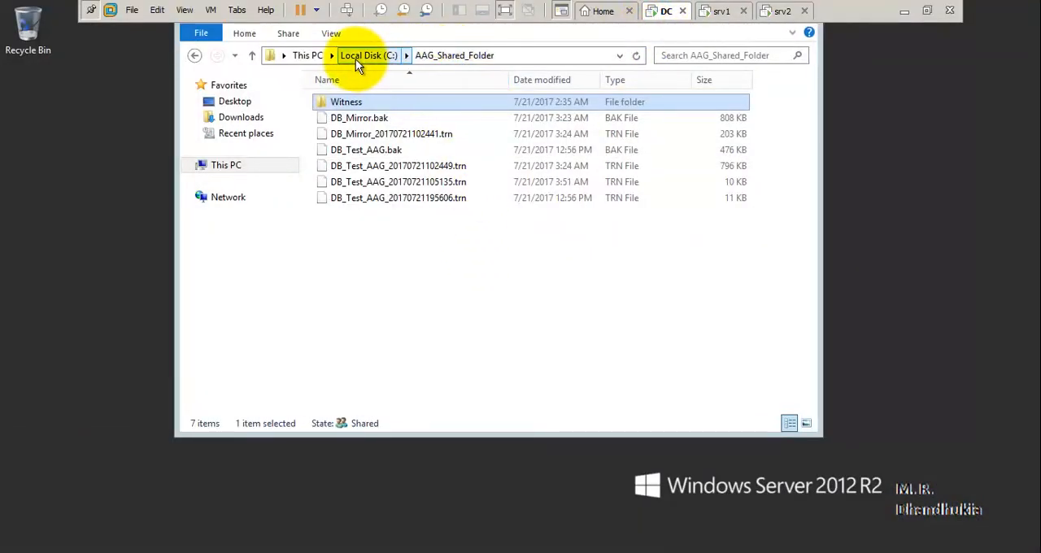
left_click(723, 11)
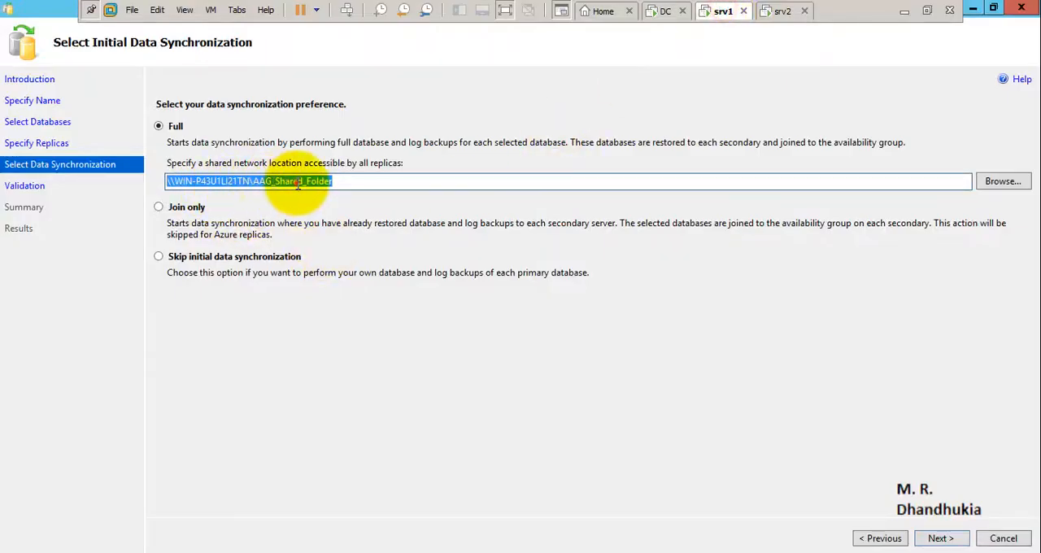
left_click(253, 182)
left_click_drag(253, 182, 331, 180)
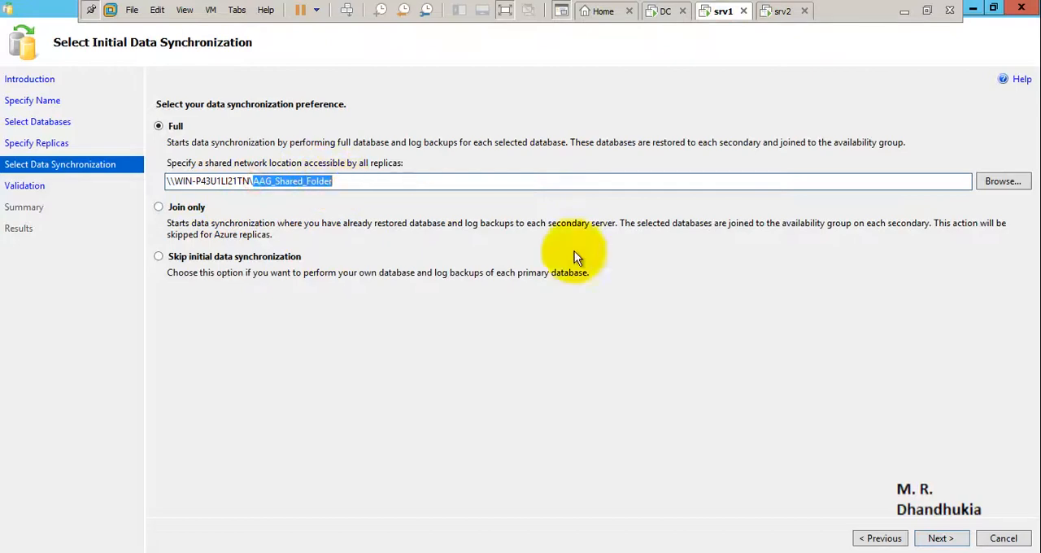
left_click(940, 539)
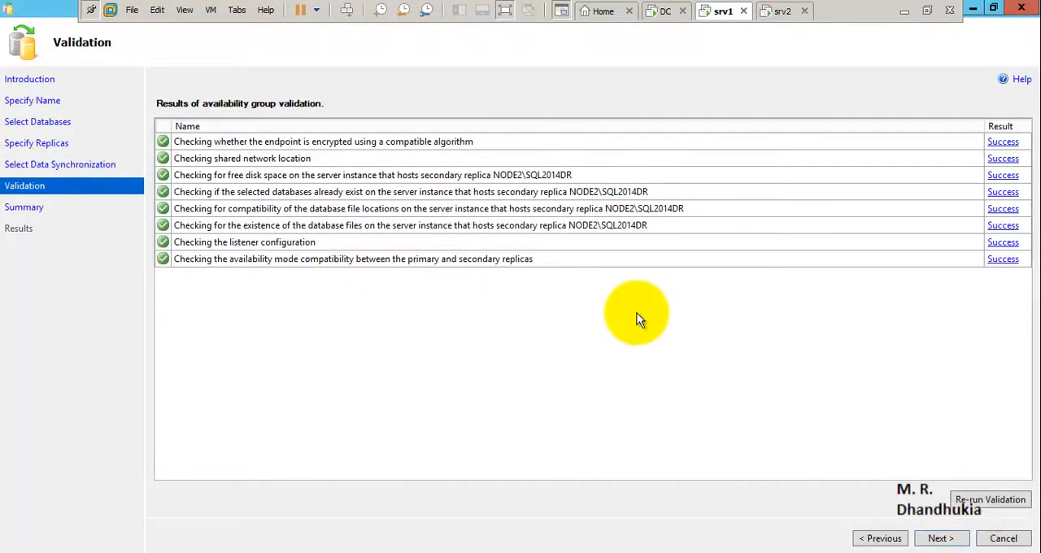
Accept the validation and summary to create availability group AAG_01, and close the wizard once it has finished.
left_click(944, 540)
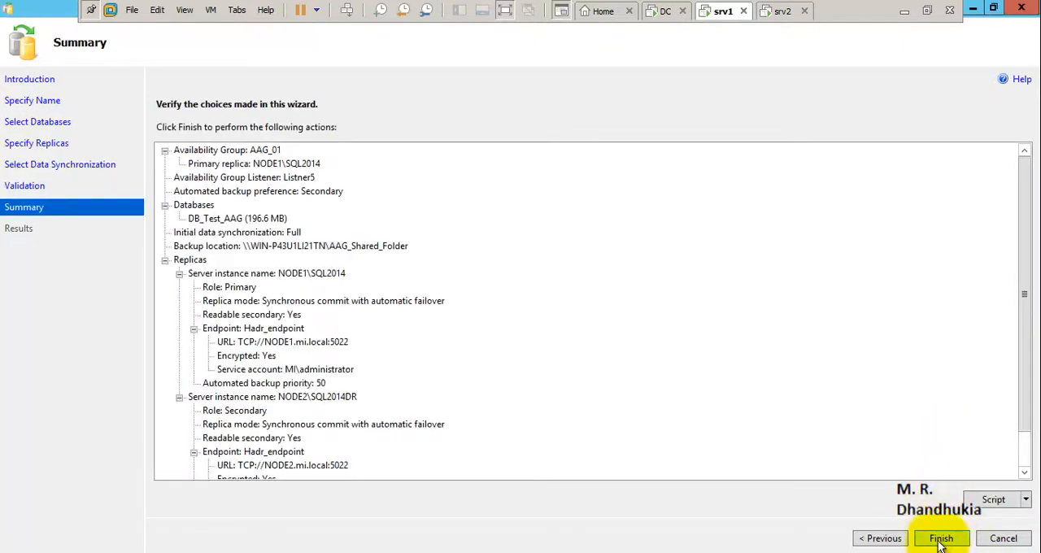
left_click(941, 539)
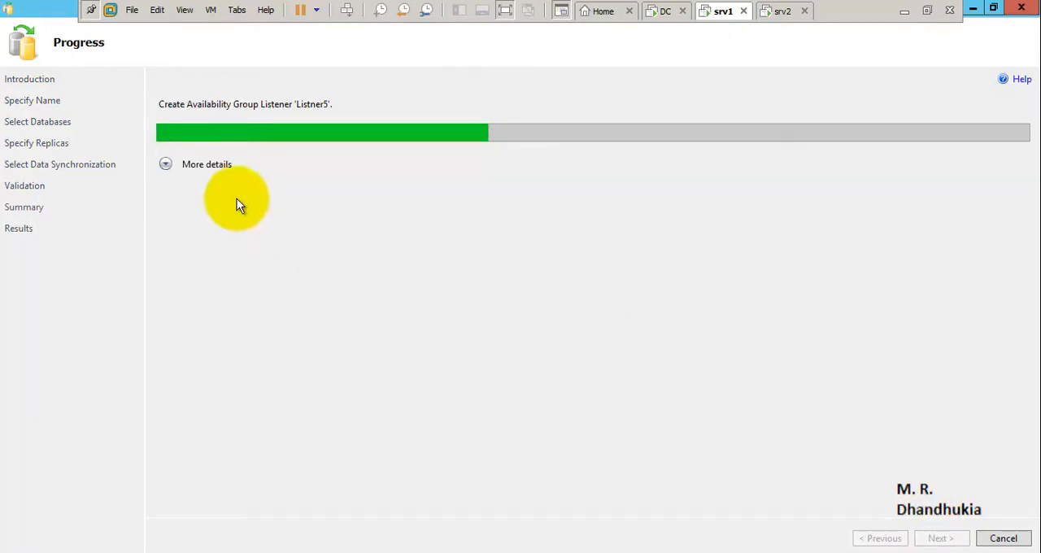
left_click(165, 165)
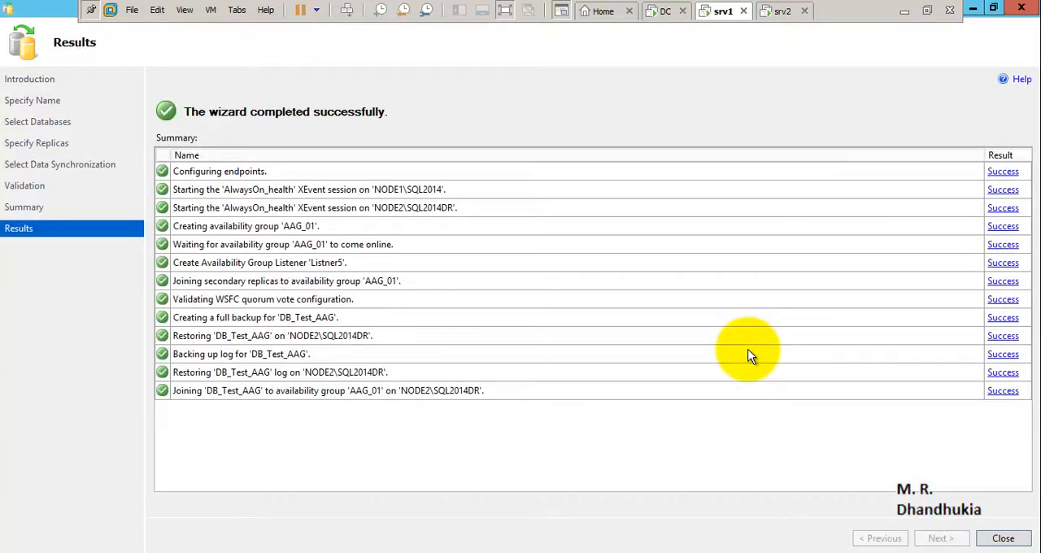
left_click(1008, 537)
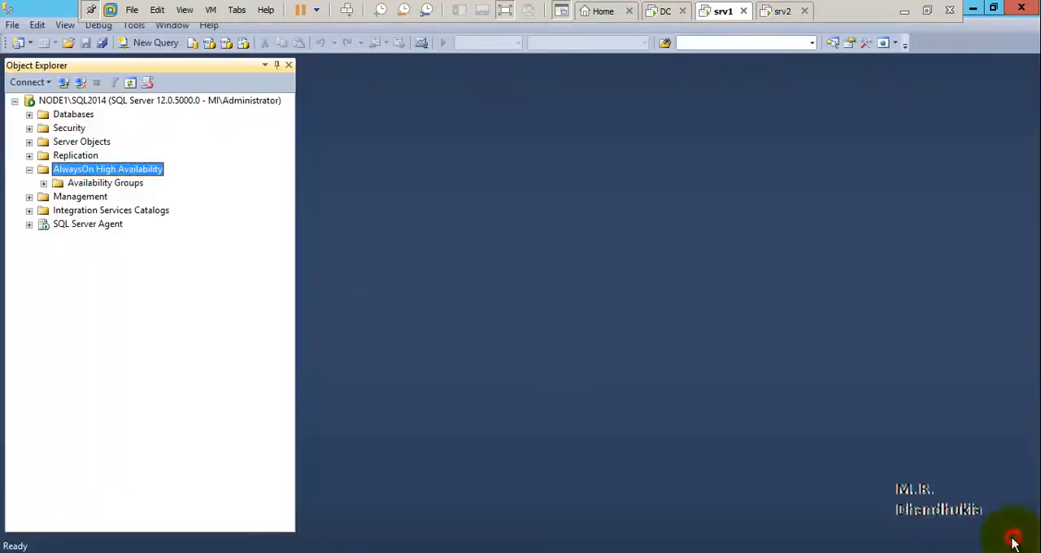
Expand AAG_01 under Availability Groups in Object Explorer and inspect its replicas, databases and listeners.
left_click(44, 182)
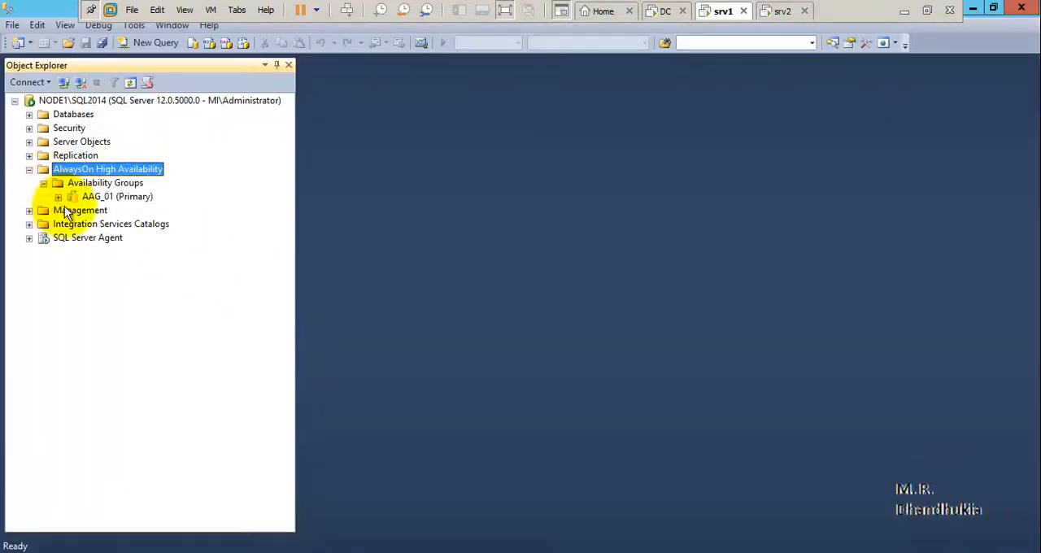
left_click(65, 209)
left_click(59, 197)
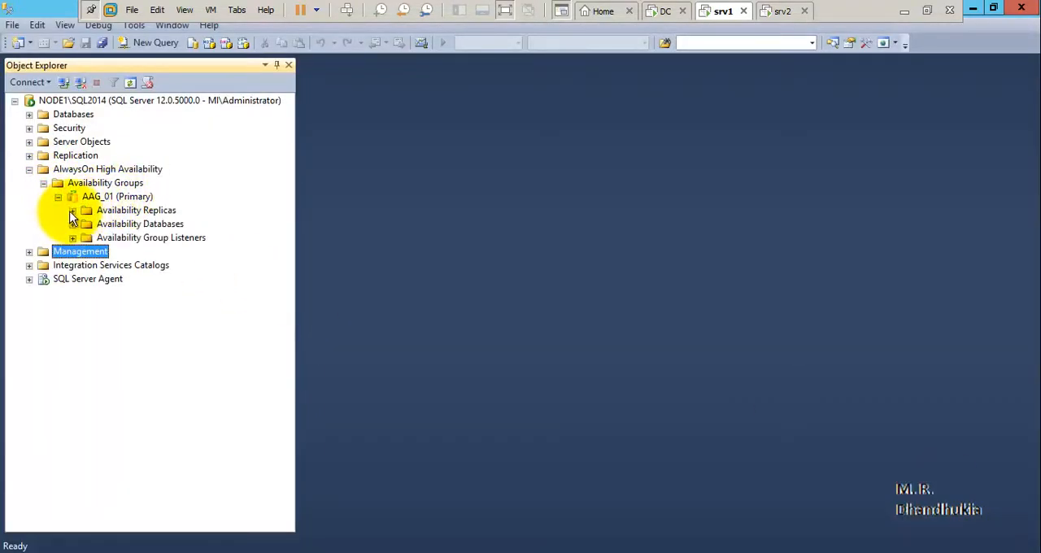
left_click(72, 210)
left_click(73, 252)
left_click(72, 279)
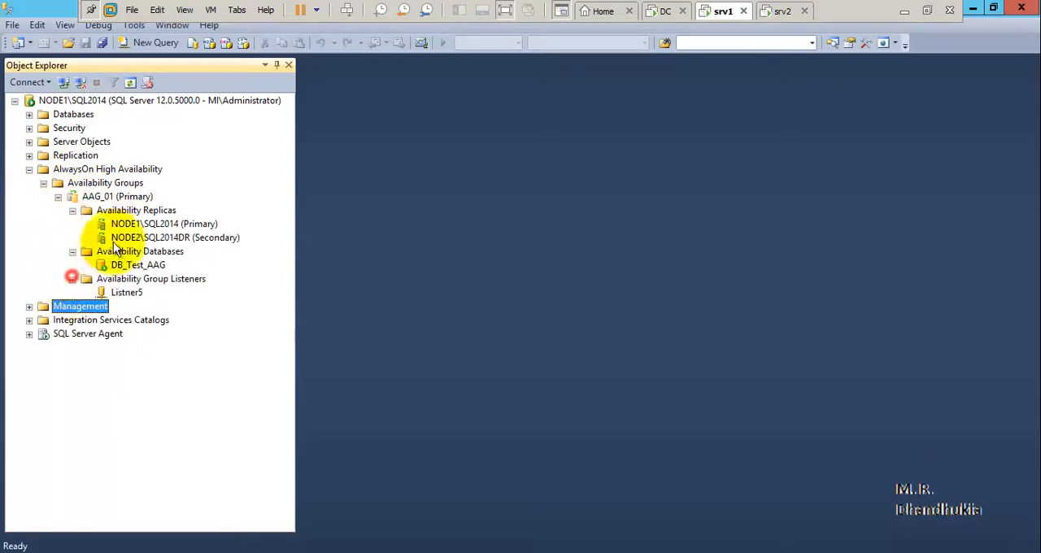
Check both AAG_01 replicas on srv1, and refresh AlwaysOn High Availability on srv2 to expand AAG_01 there.
left_click(182, 230)
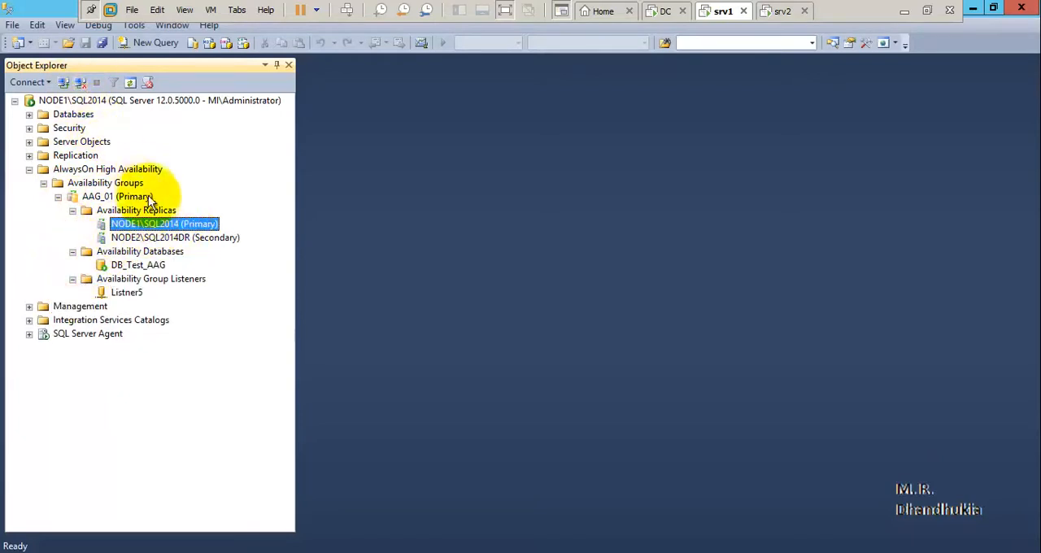
left_click(187, 237)
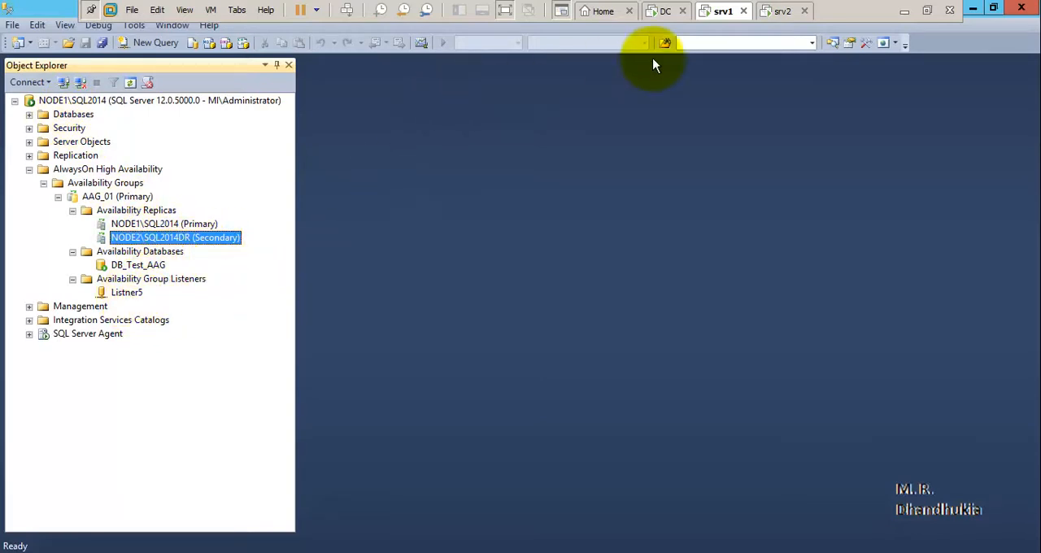
left_click(783, 11)
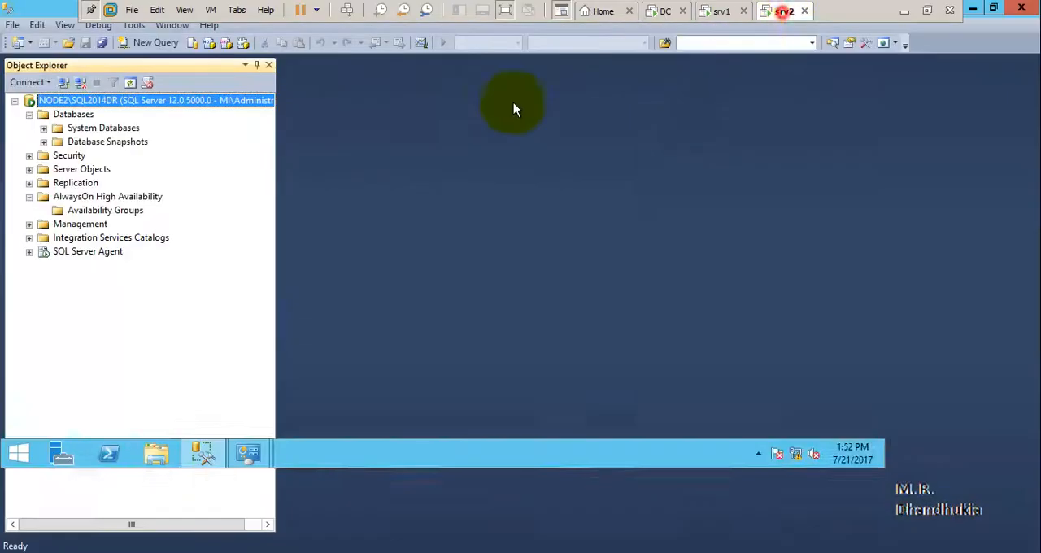
right_click(81, 198)
left_click(105, 268)
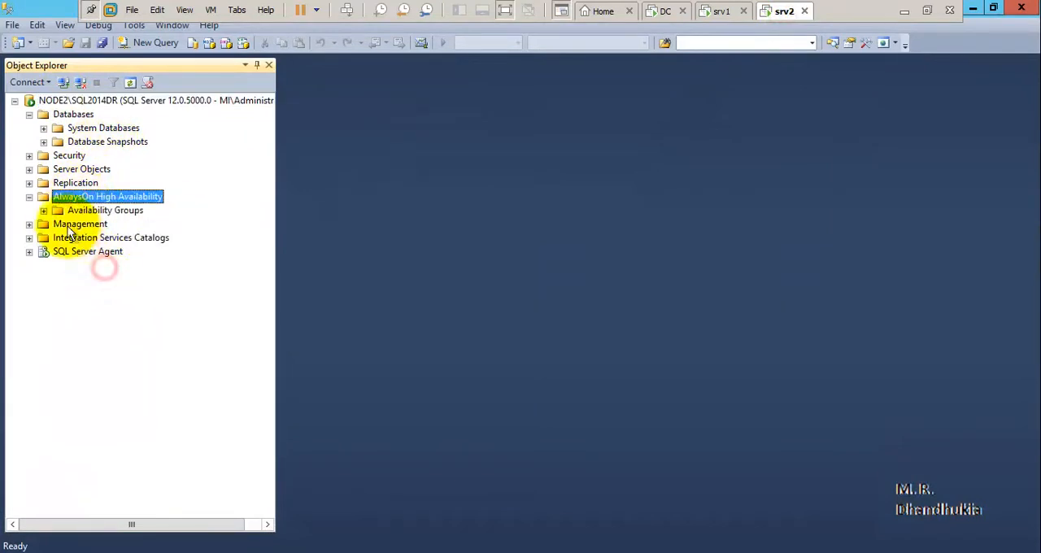
left_click(43, 210)
left_click(58, 224)
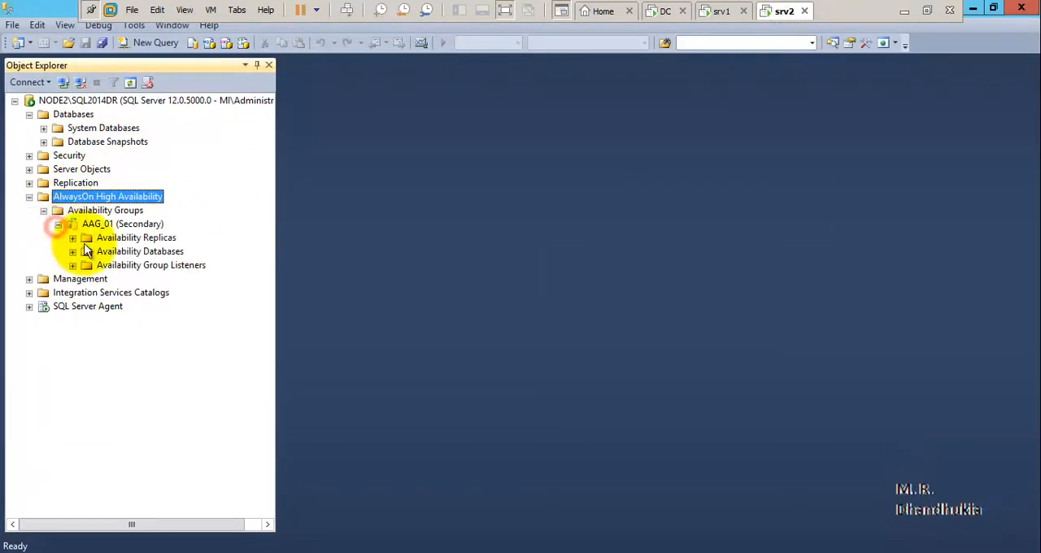
Expand AAG_01's replicas, databases and listeners on srv2, and inspect the NODE1\SQL2014 and NODE2\SQL2014DR replicas.
left_click(72, 238)
left_click(73, 279)
left_click(73, 306)
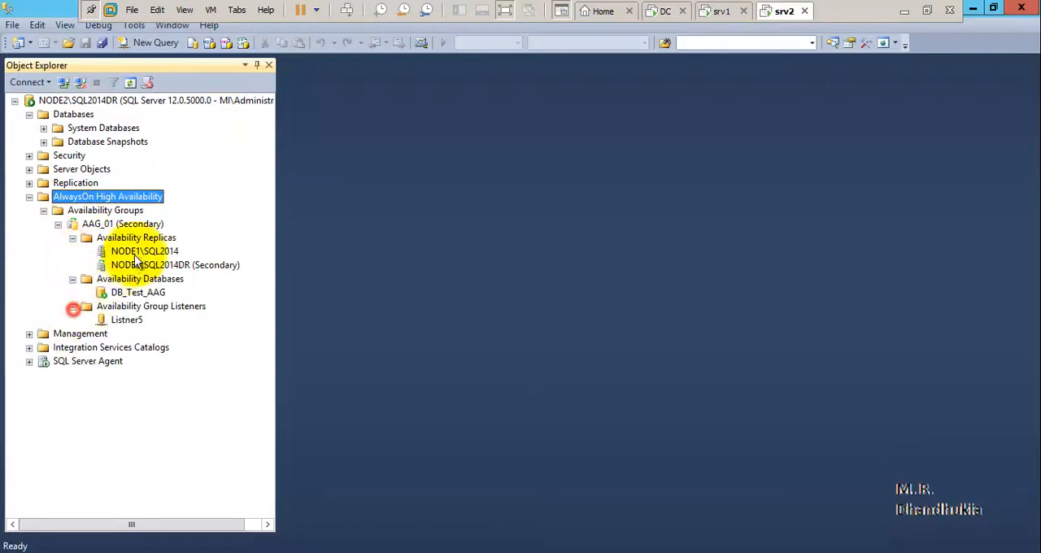
left_click(136, 251)
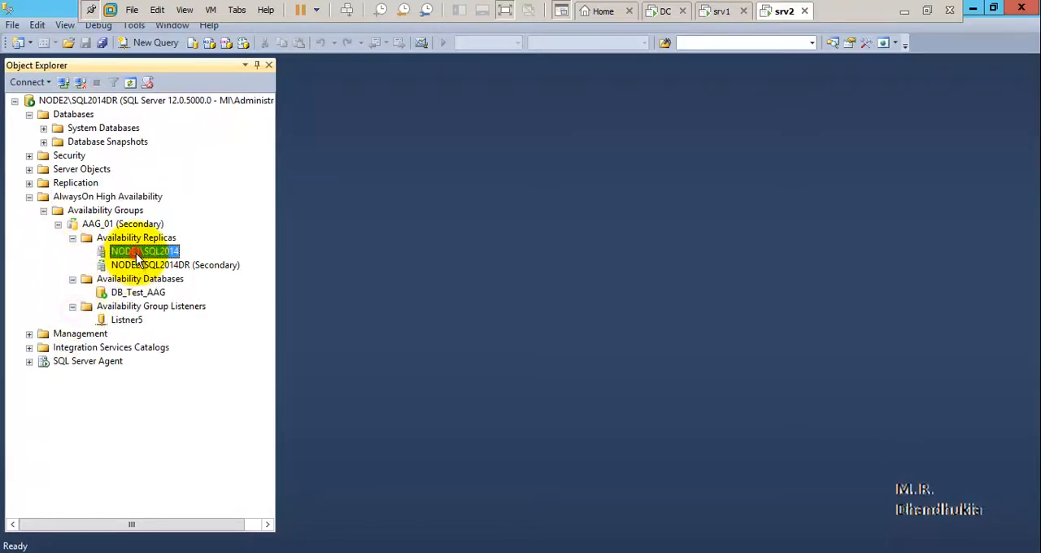
left_click(207, 266)
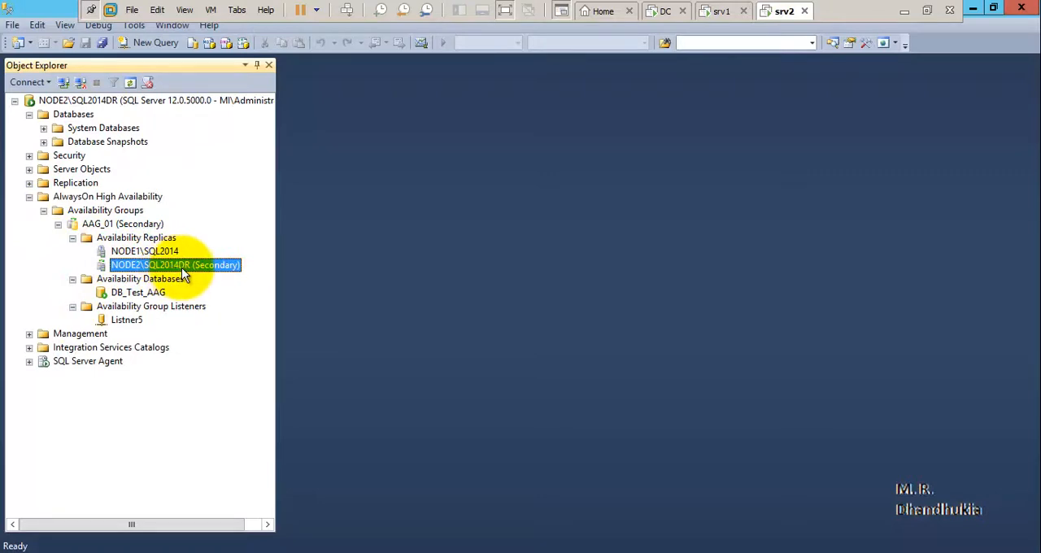
Disable the Ethernet0 adapter in Network Connections on srv1 and return to Object Explorer.
left_click(719, 15)
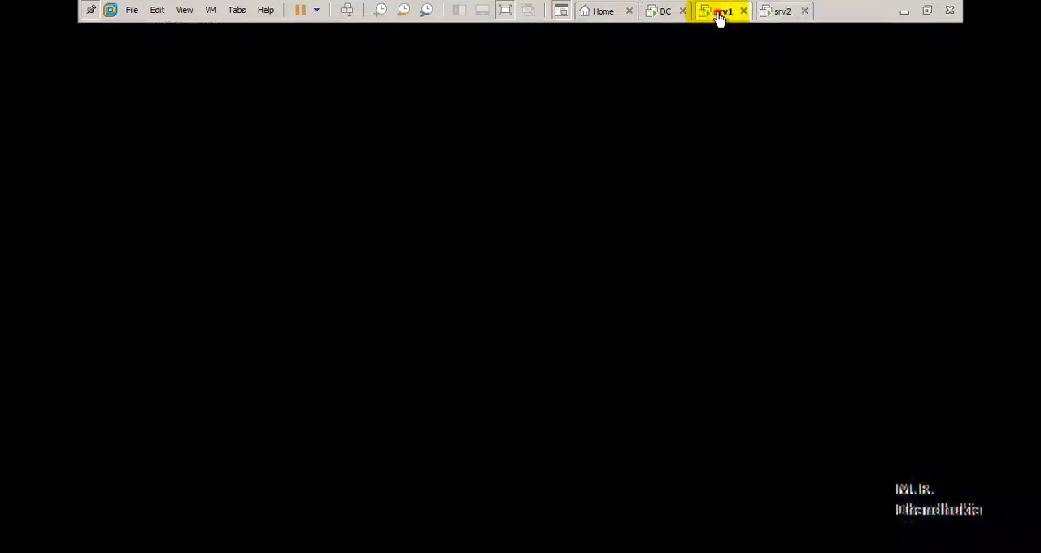
mouse_move(305, 541)
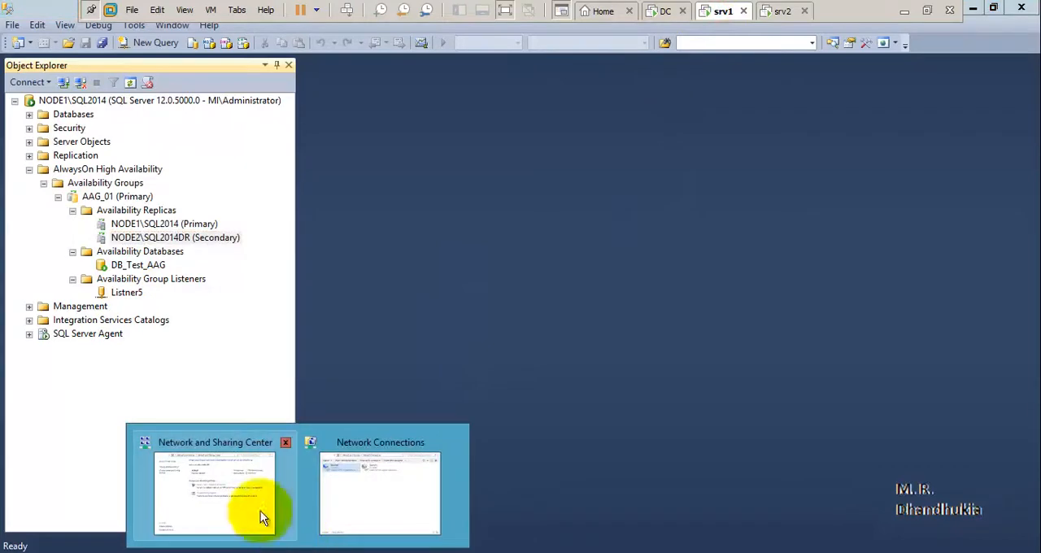
left_click(382, 484)
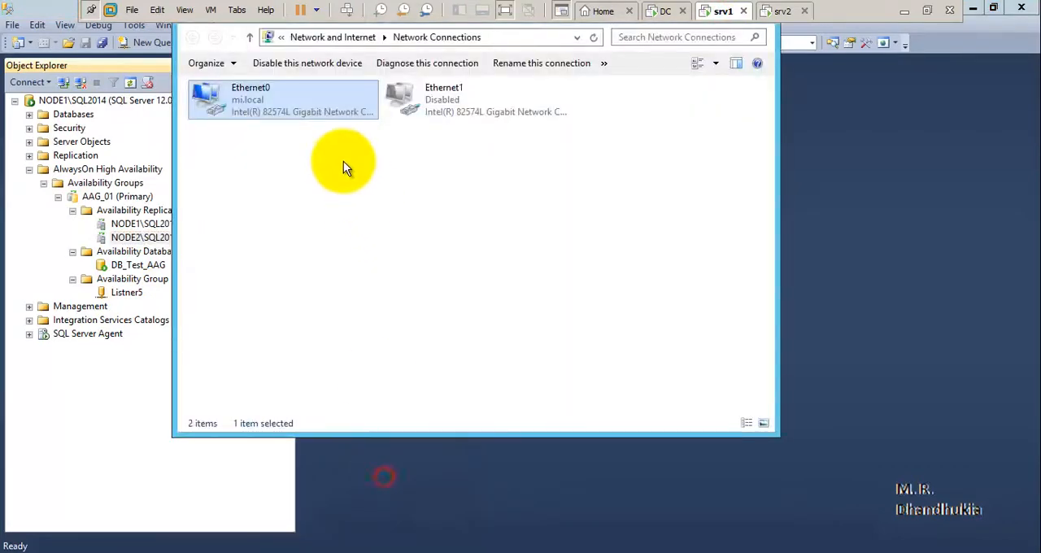
right_click(274, 99)
left_click(622, 304)
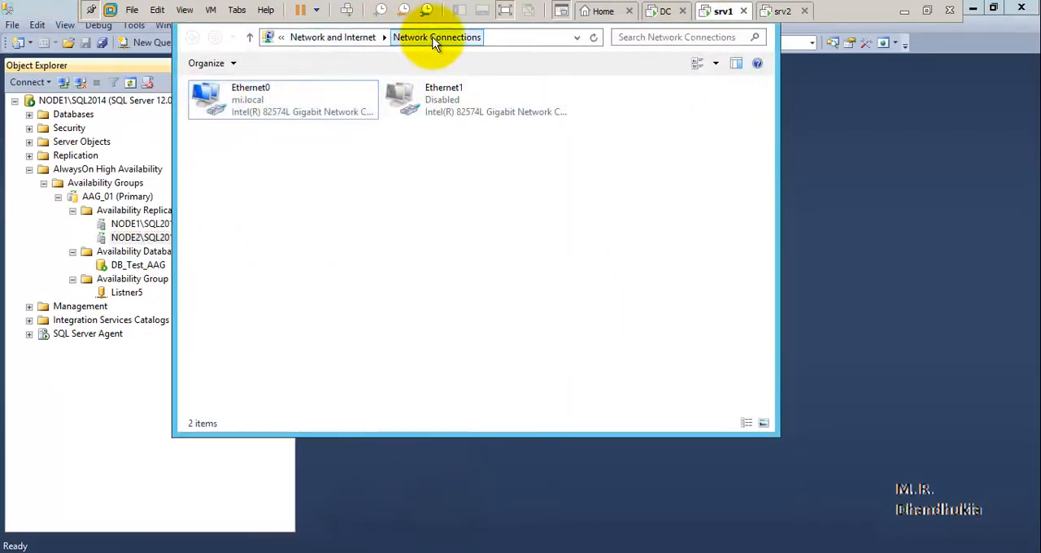
left_click(277, 96)
right_click(278, 96)
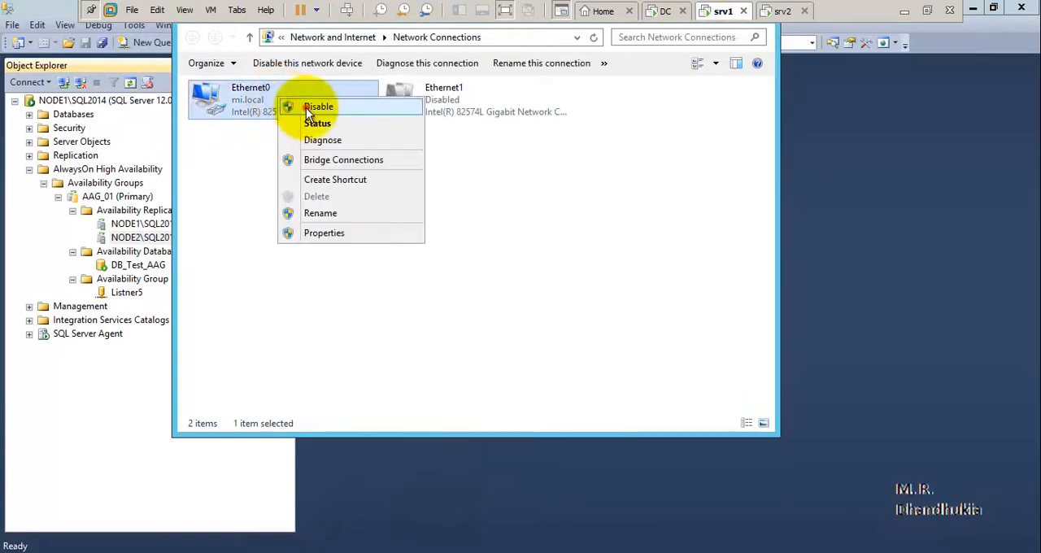
left_click(309, 108)
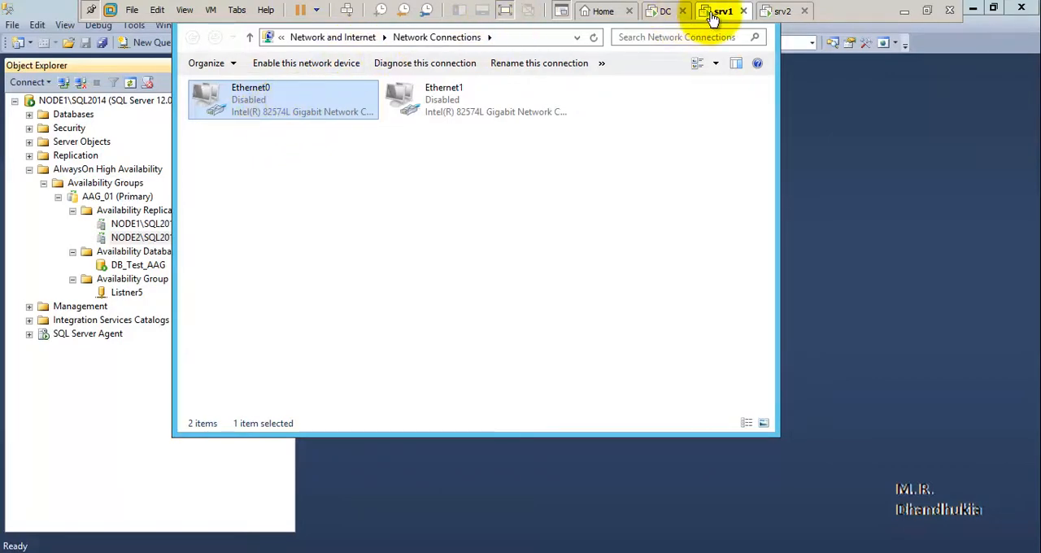
left_click(109, 383)
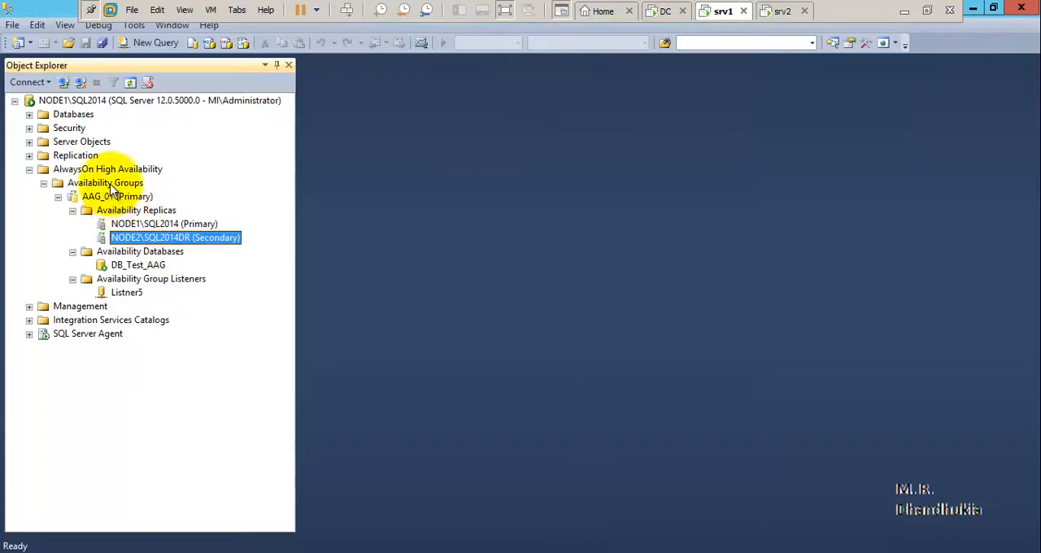
Check AAG_01 on srv2, and refresh AlwaysOn High Availability on srv1 to re-expand AAG_01 and inspect both replicas.
left_click(778, 11)
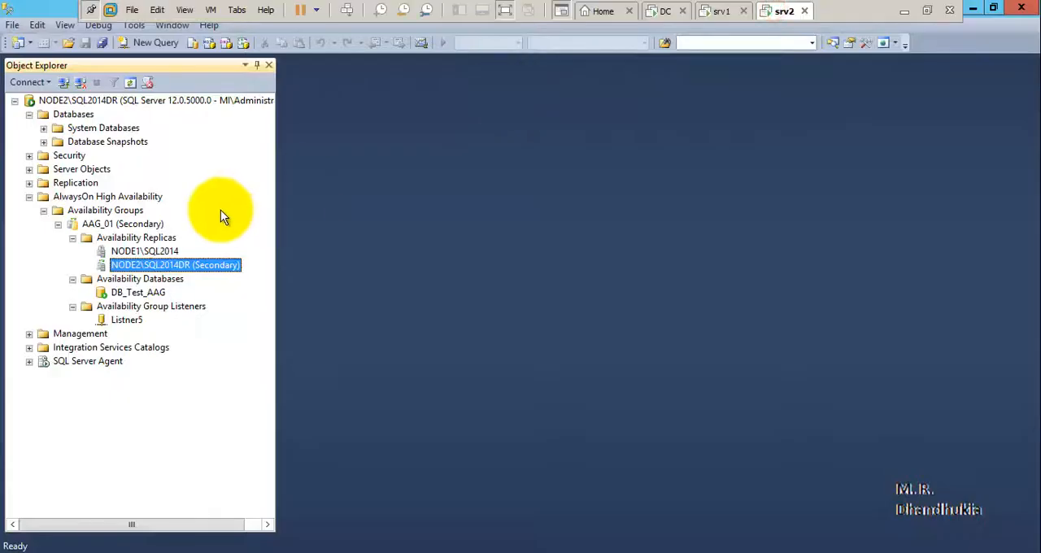
left_click(721, 11)
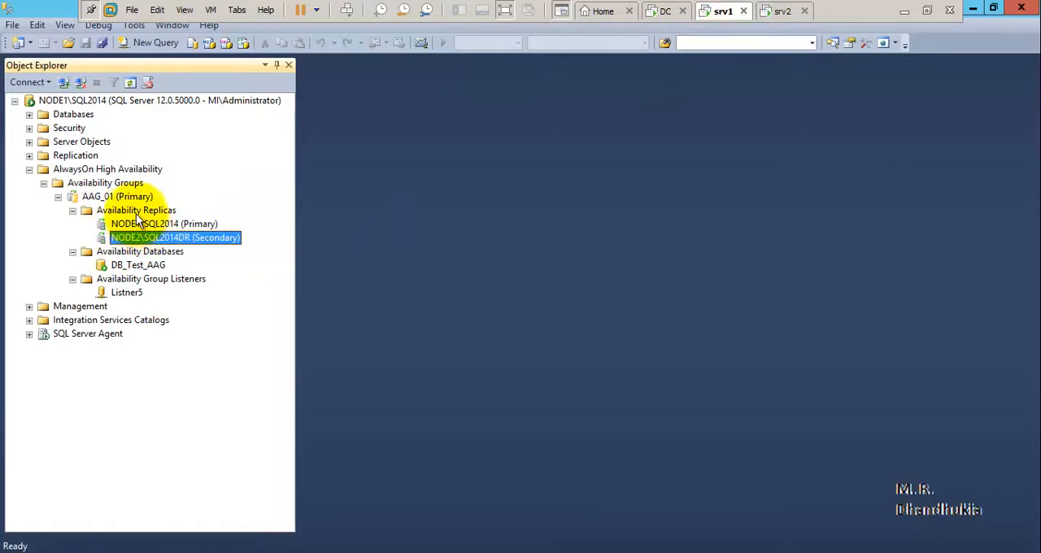
right_click(85, 167)
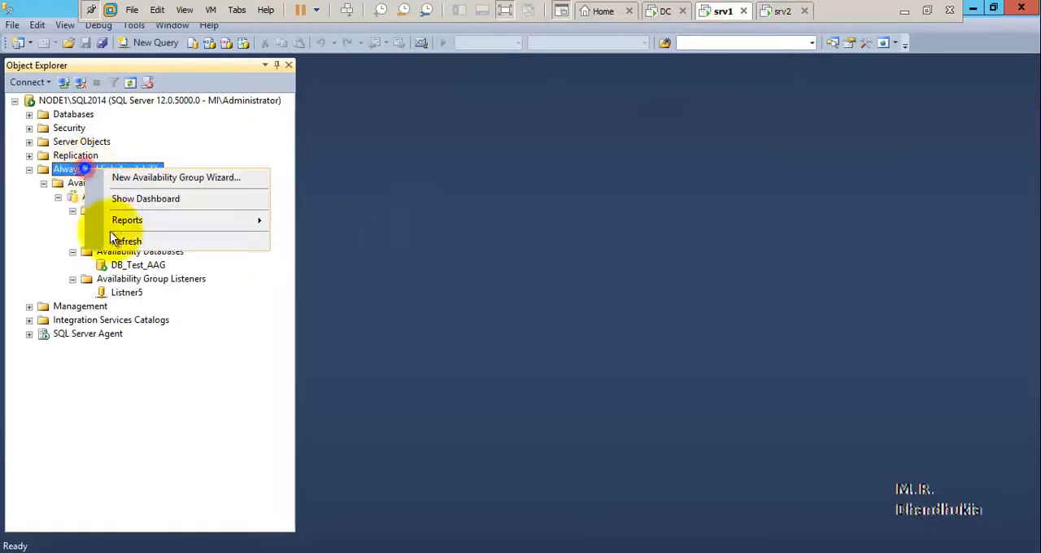
left_click(122, 241)
left_click(44, 183)
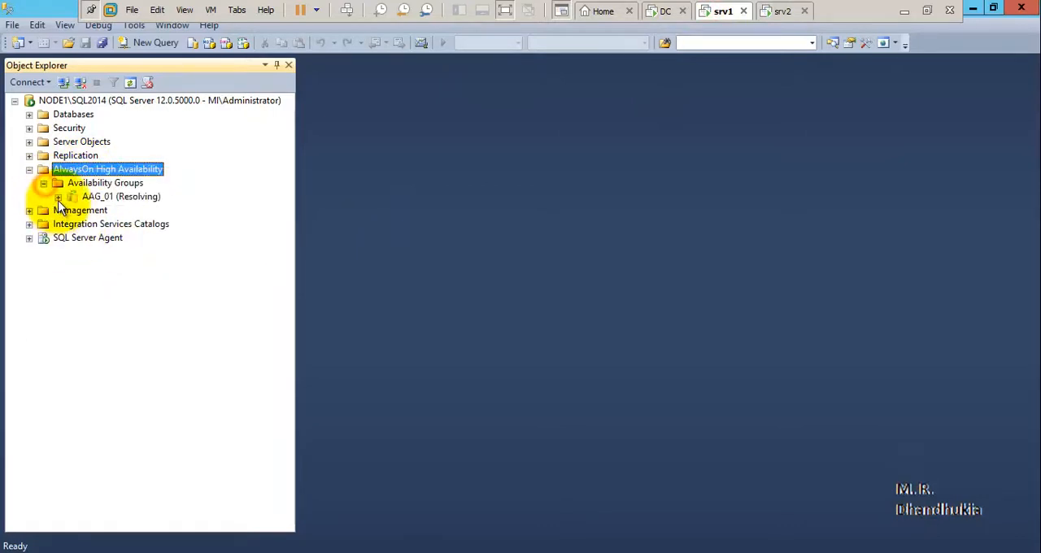
left_click(58, 196)
left_click(73, 211)
left_click(72, 251)
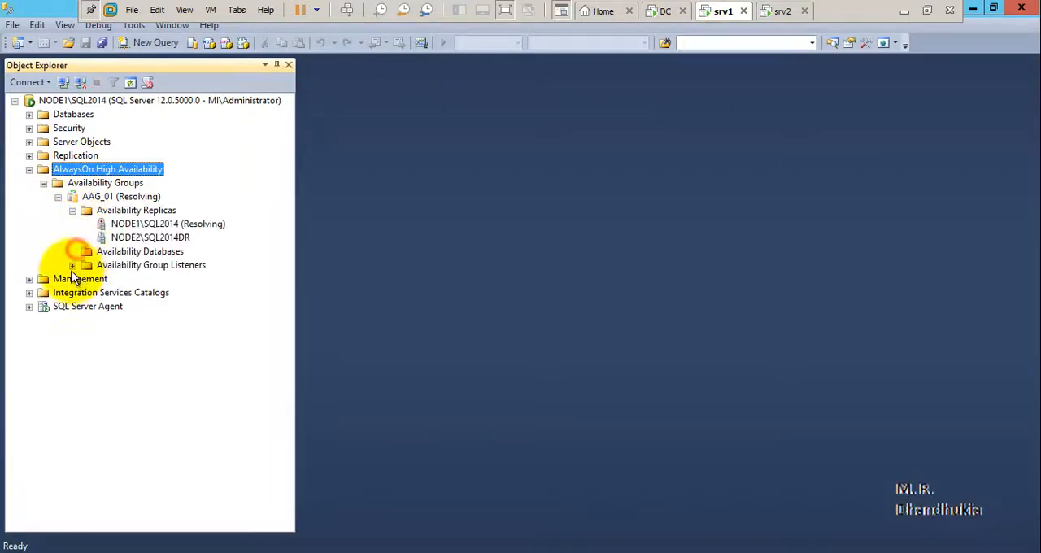
left_click(72, 265)
left_click(173, 224)
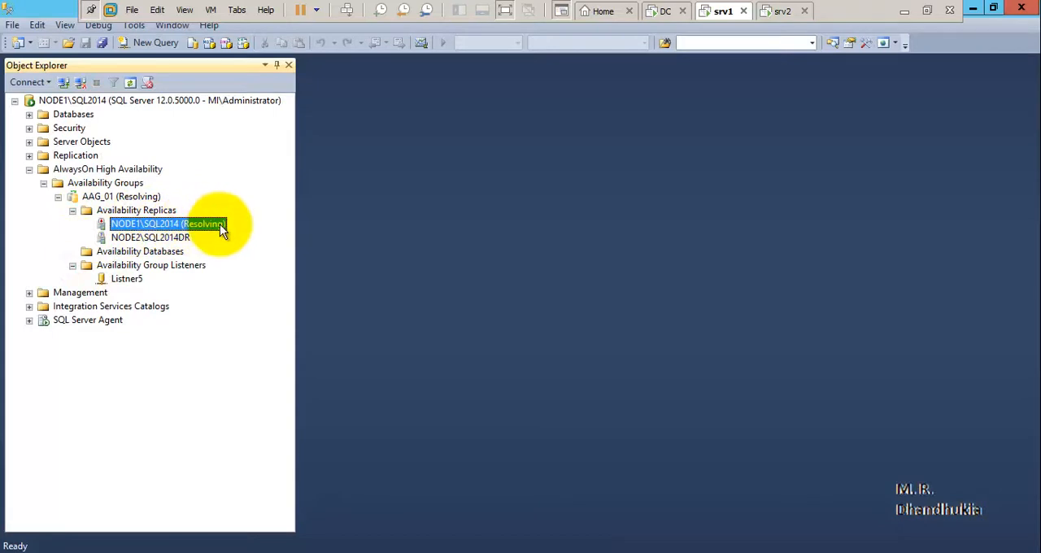
left_click(142, 238)
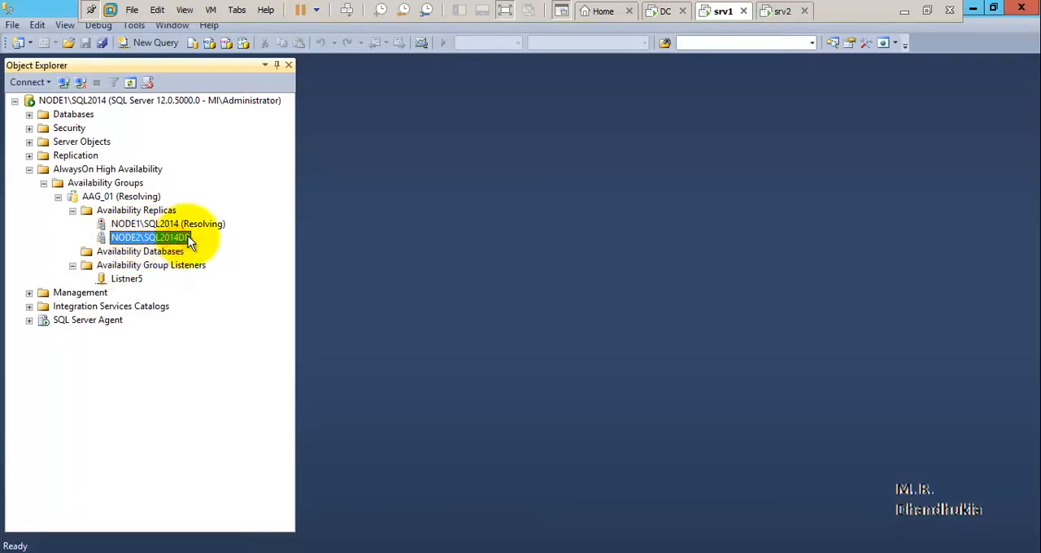
Refresh AAG_01's Availability Replicas on srv2 and check the roles of NODE1\SQL2014 and NODE2\SQL2014DR.
left_click(783, 11)
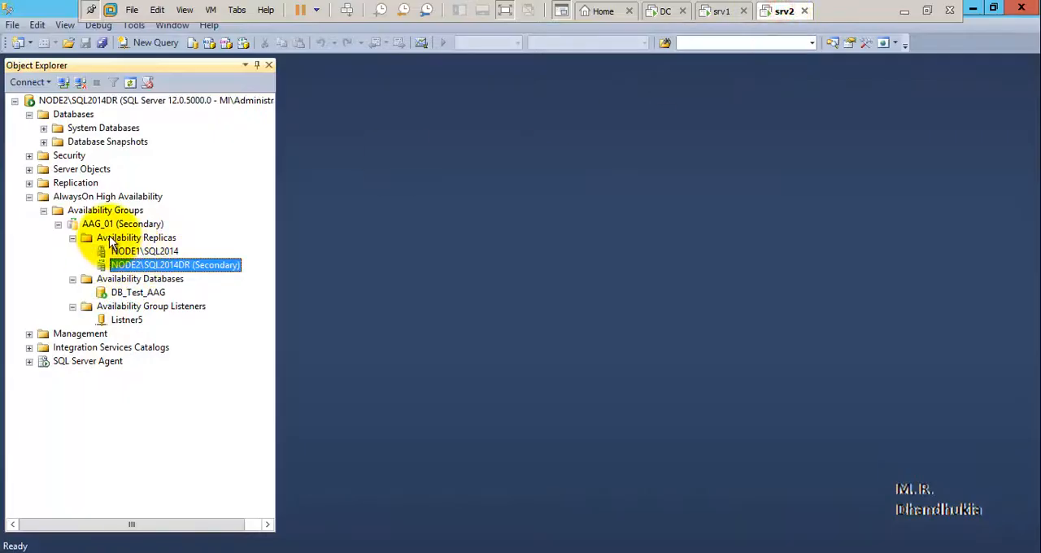
left_click(112, 241)
left_click(150, 288)
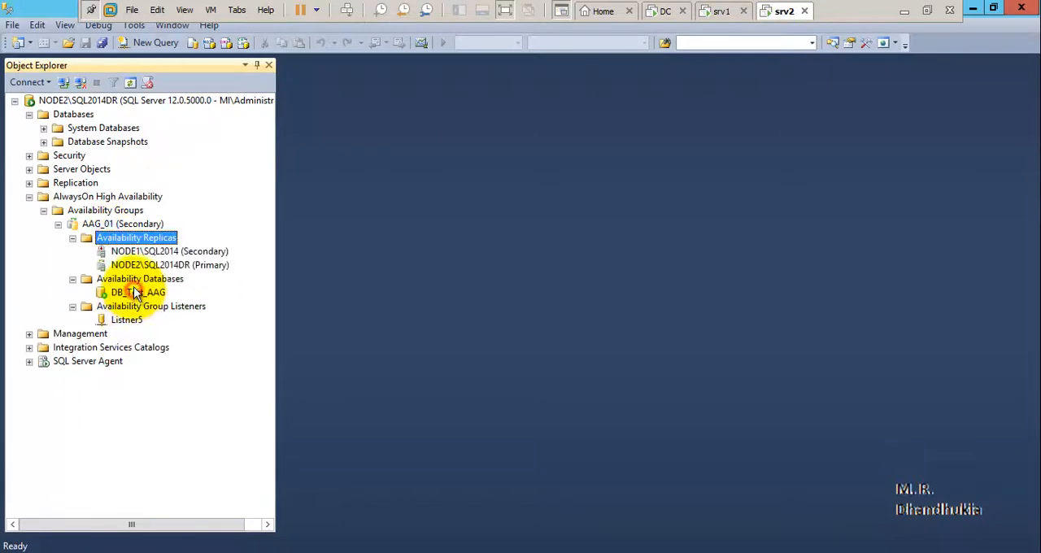
left_click(192, 253)
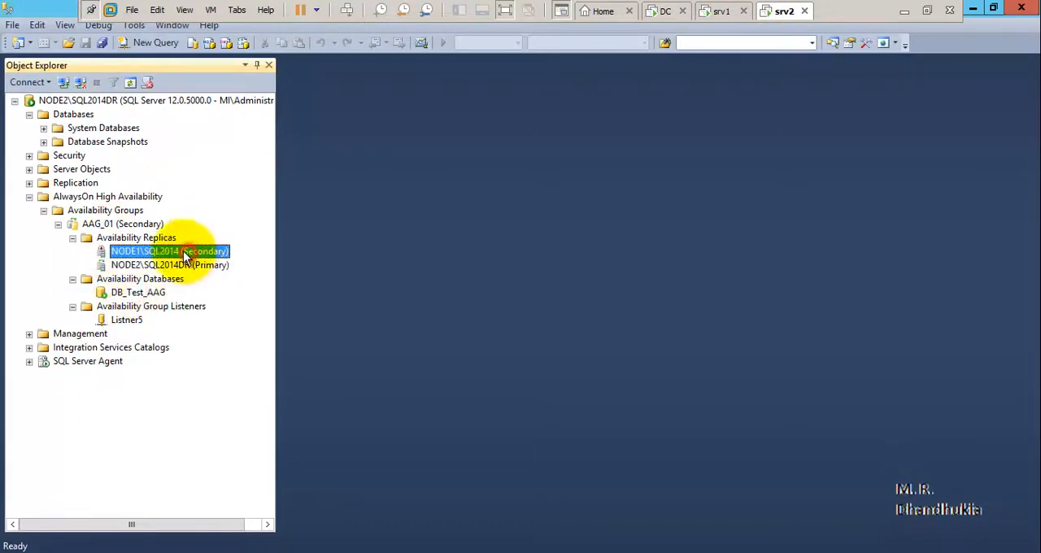
left_click(145, 267)
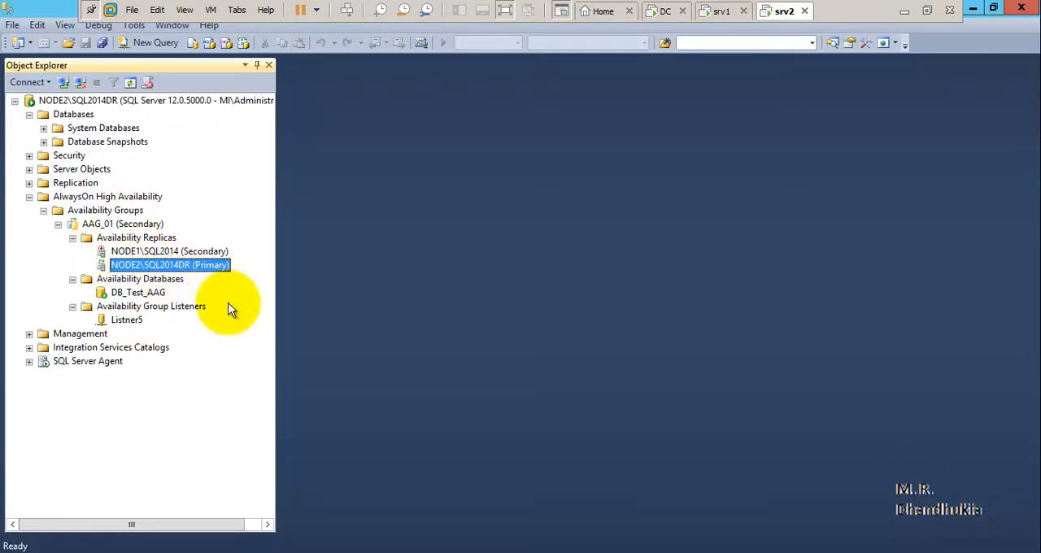
Re-enable the Ethernet0 adapter in Network Connections on srv1.
left_click(722, 16)
mouse_move(302, 539)
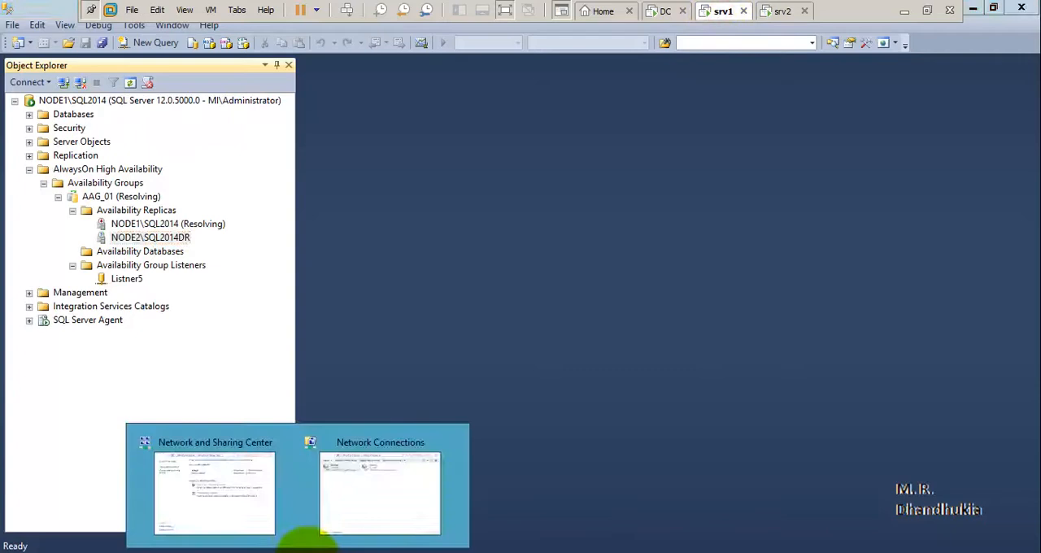
left_click(387, 470)
right_click(213, 99)
left_click(256, 113)
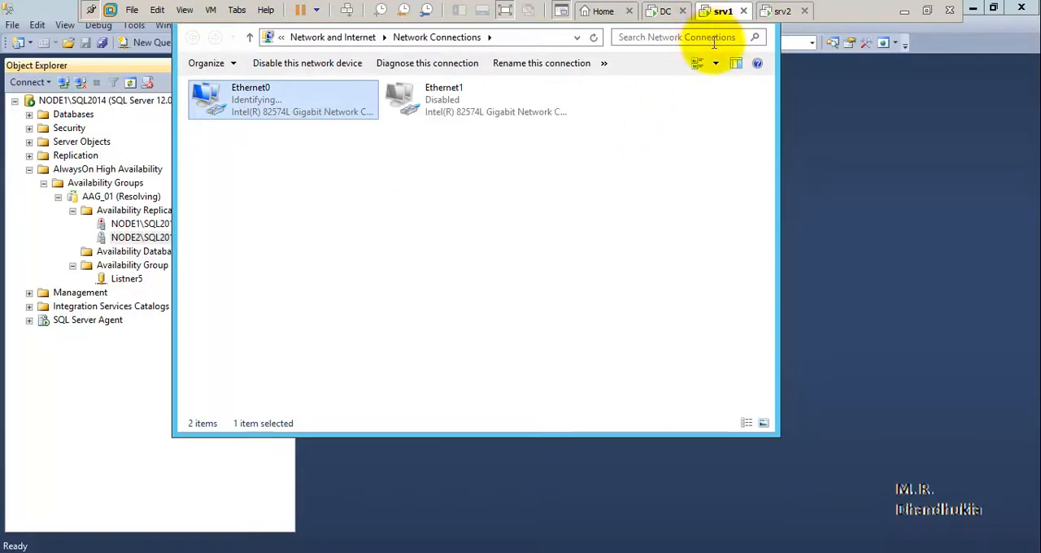
Refresh AAG_01's Availability Replicas folder on srv1, and refresh the NODE1\SQL2014 replica.
left_click(130, 213)
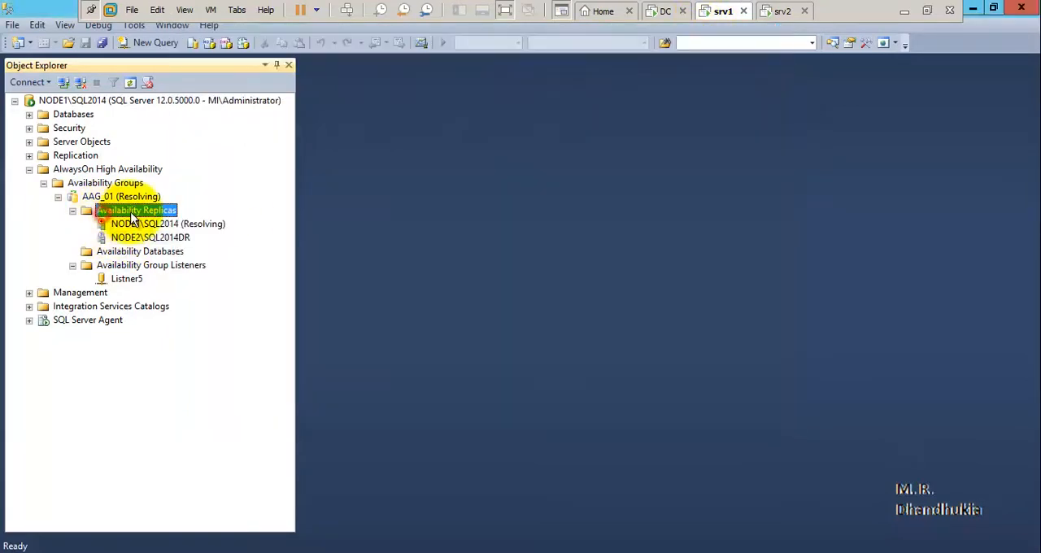
right_click(130, 213)
left_click(194, 263)
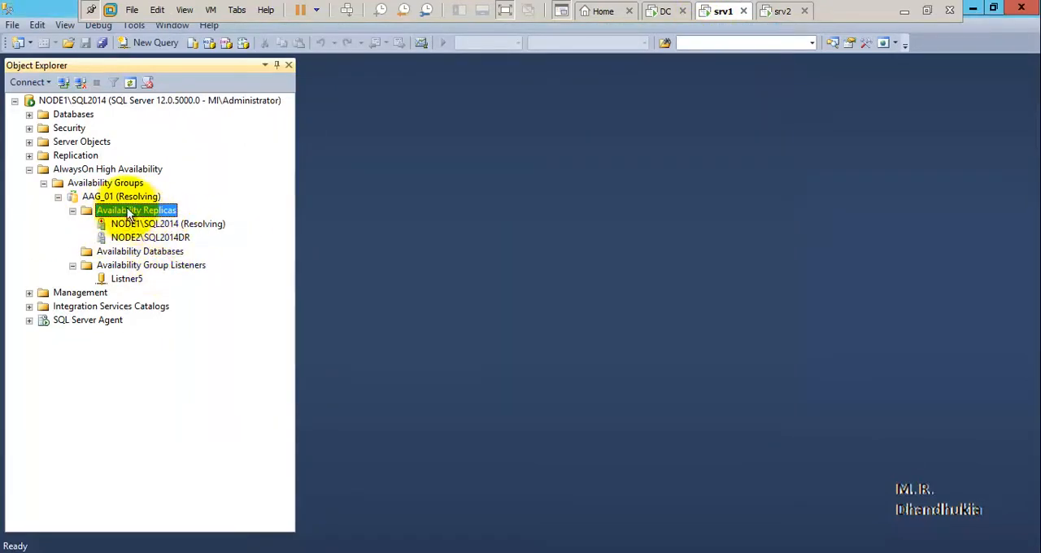
right_click(126, 212)
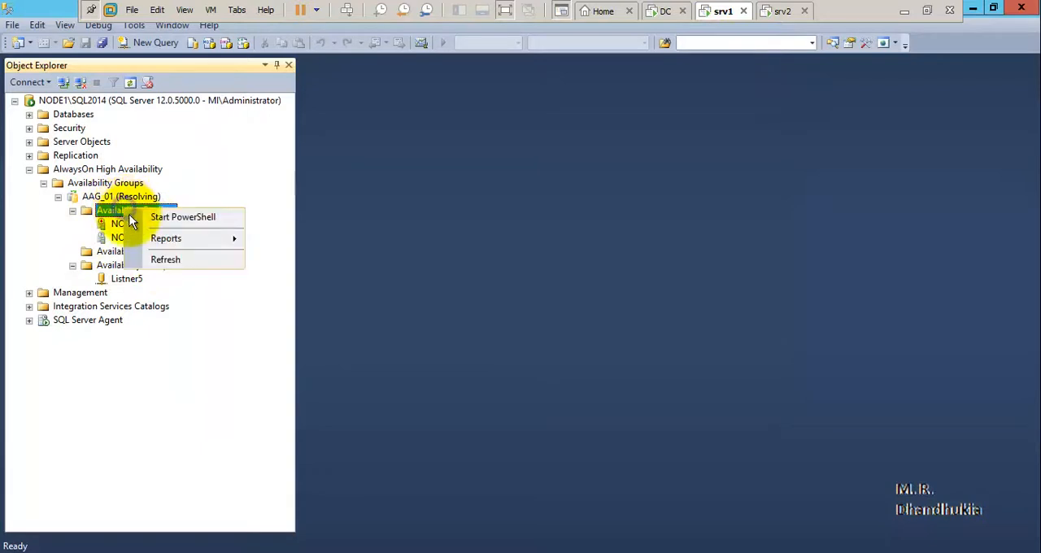
left_click(162, 262)
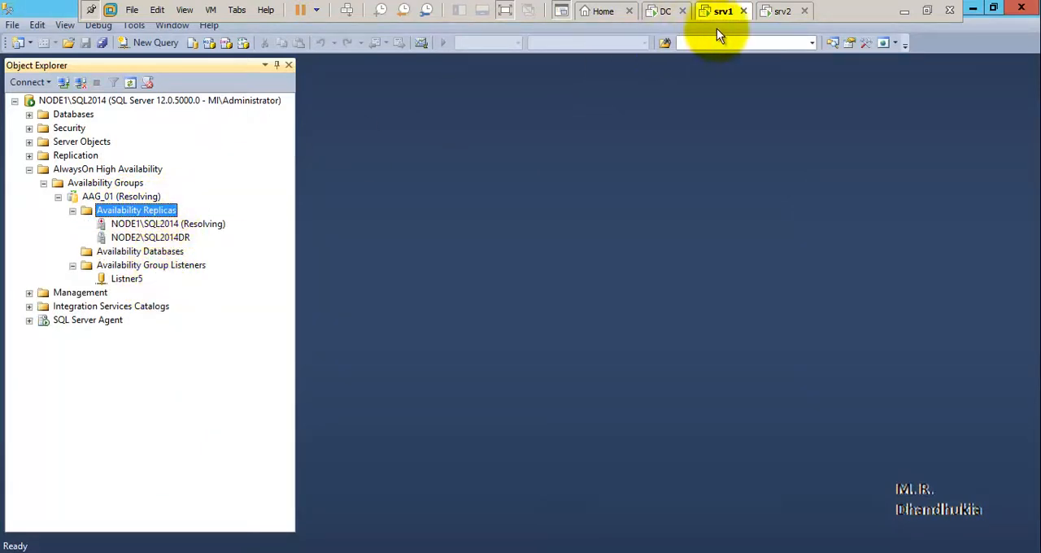
right_click(140, 227)
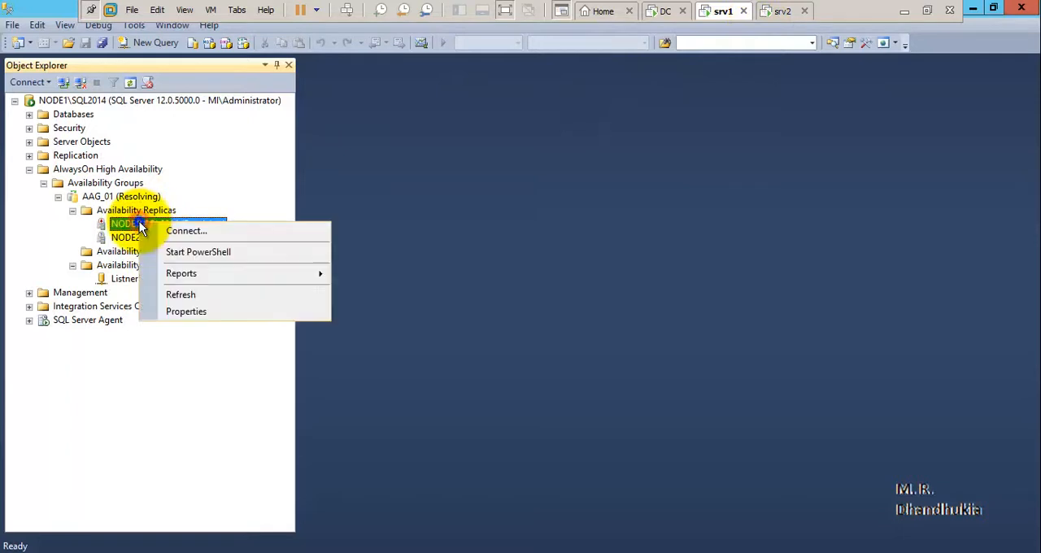
left_click(170, 296)
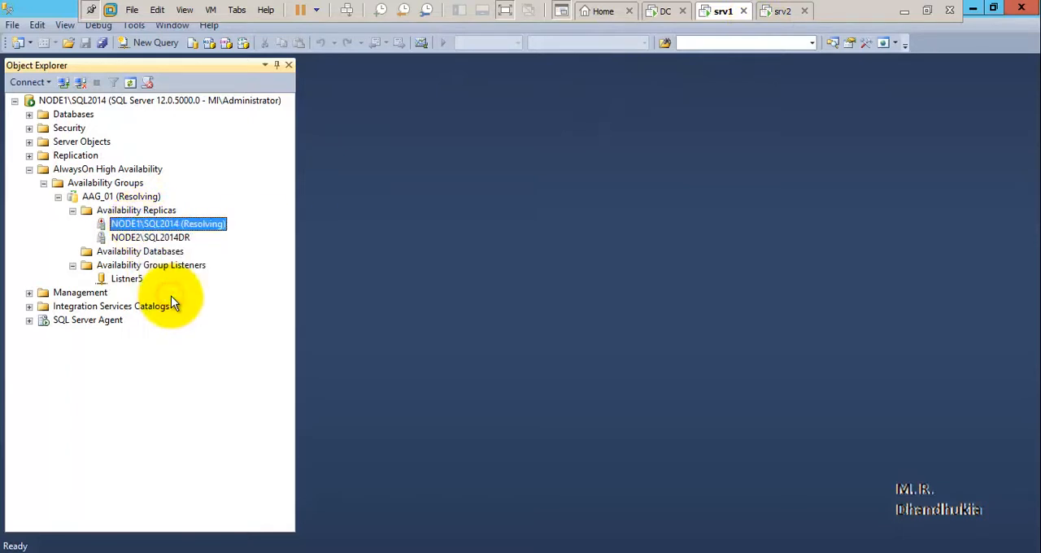
Refresh AAG_01 itself on srv1, expand its Availability Replicas and inspect NODE1\SQL2014 and NODE2\SQL2014DR.
right_click(98, 196)
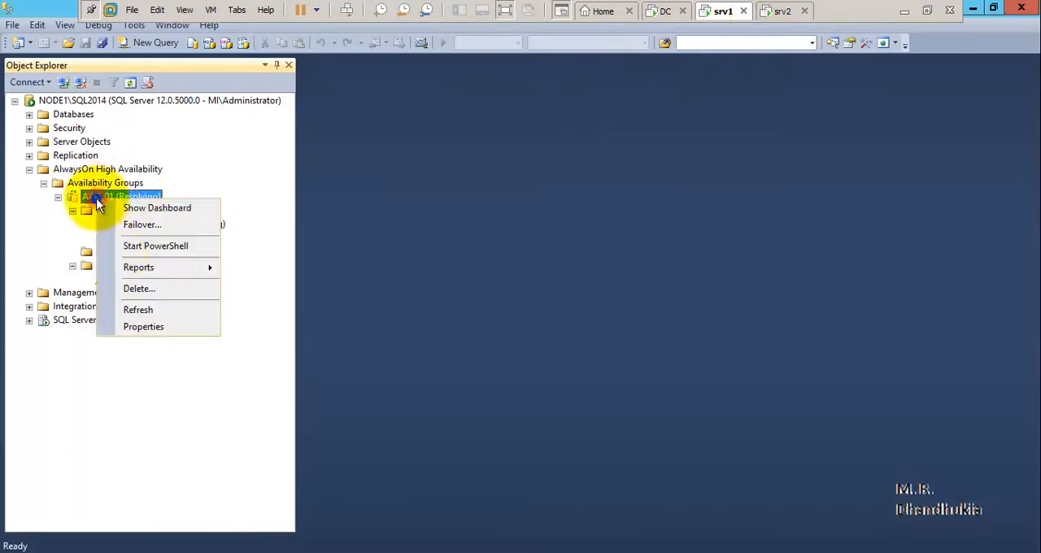
left_click(134, 310)
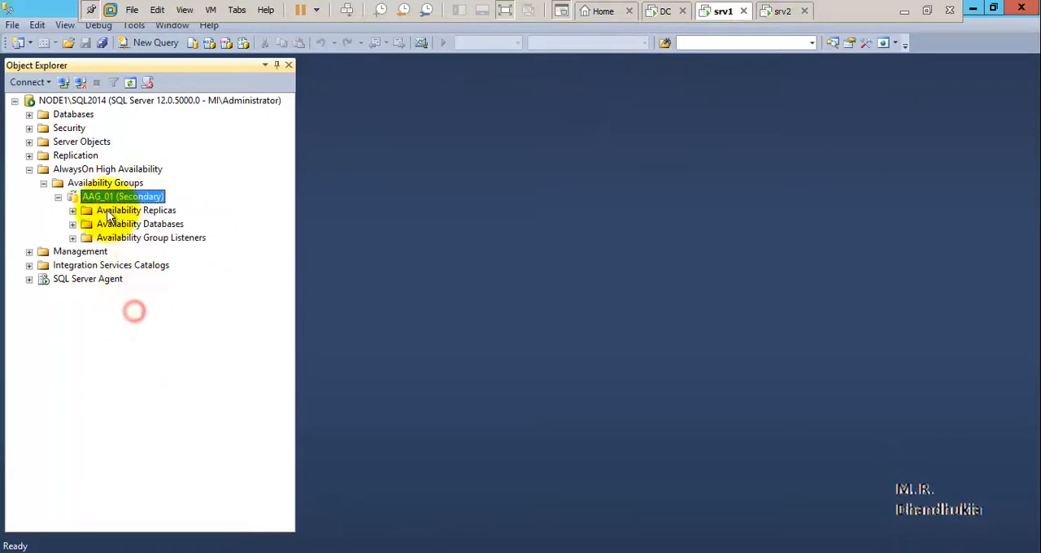
left_click(72, 210)
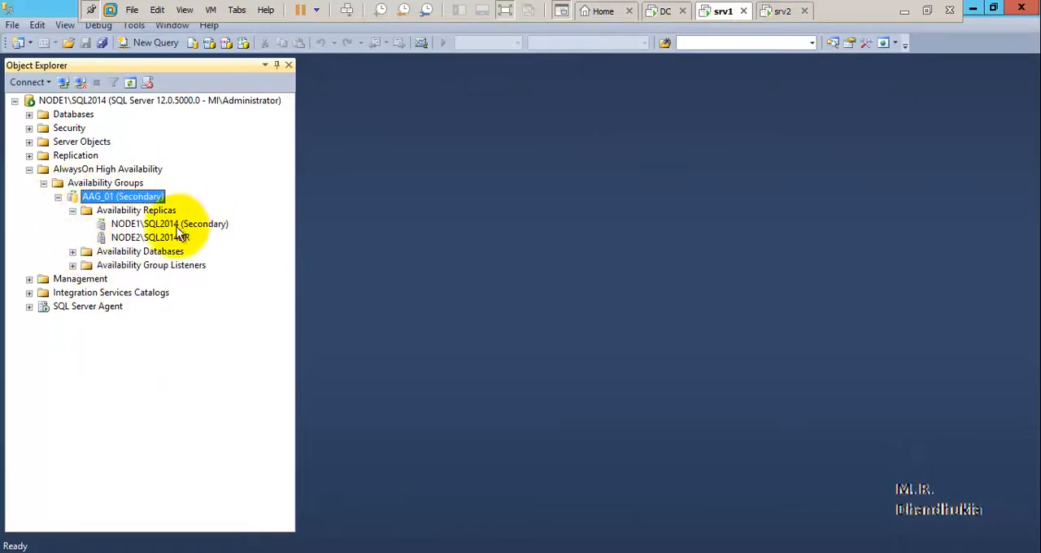
left_click(126, 226)
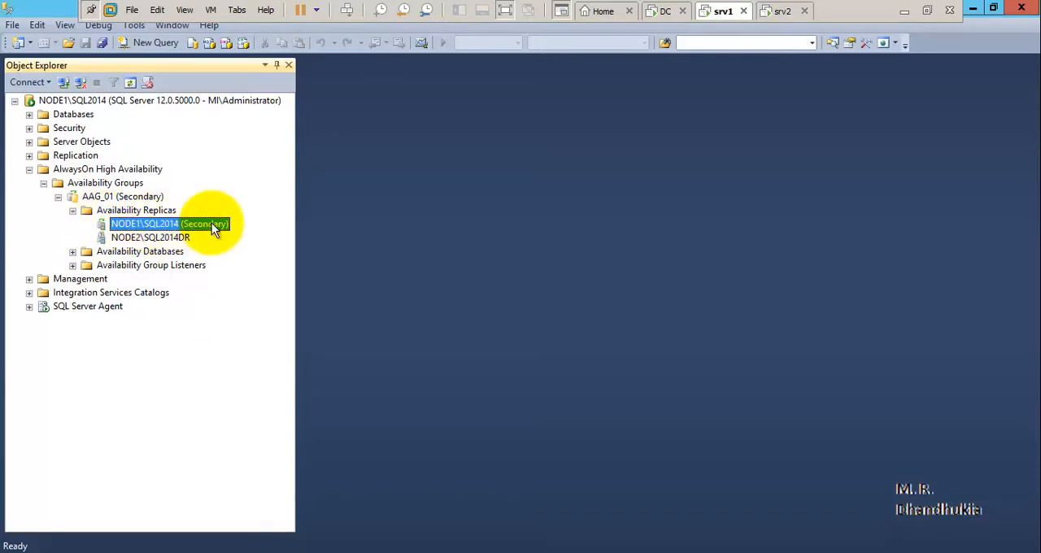
left_click(155, 237)
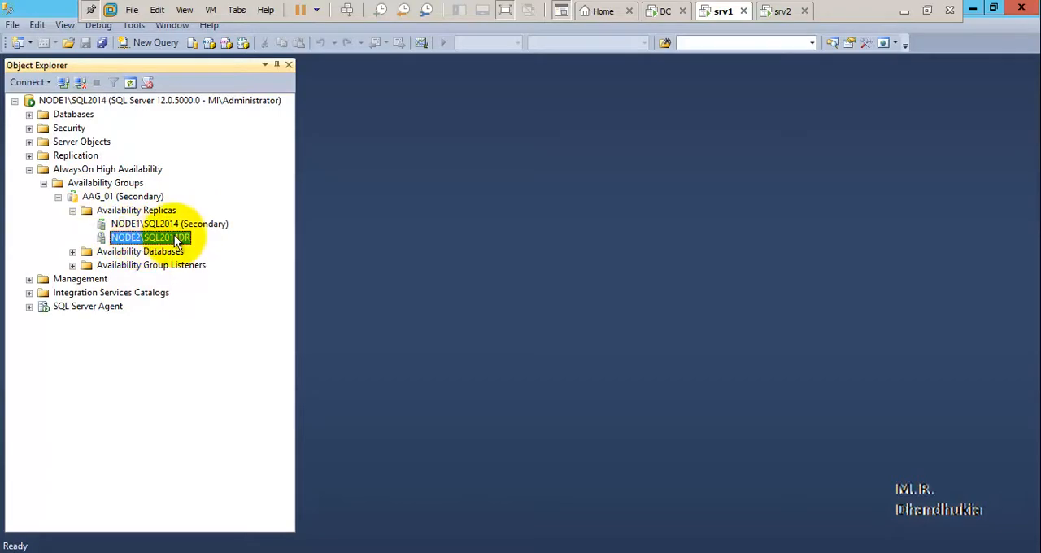
Switch to srv2, refresh AAG_01's Availability Replicas and check the roles of both nodes.
left_click(777, 13)
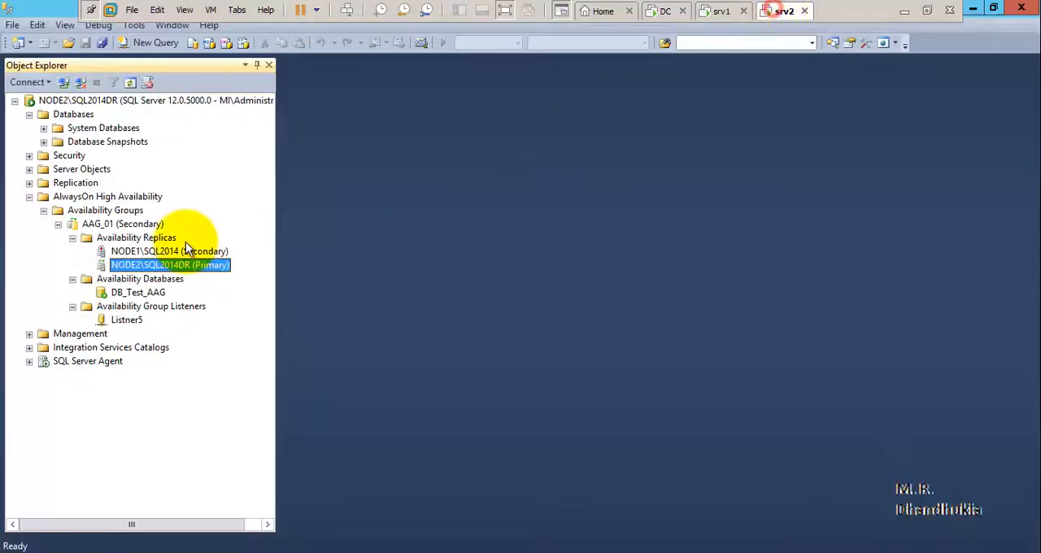
left_click(108, 237)
right_click(108, 238)
left_click(138, 286)
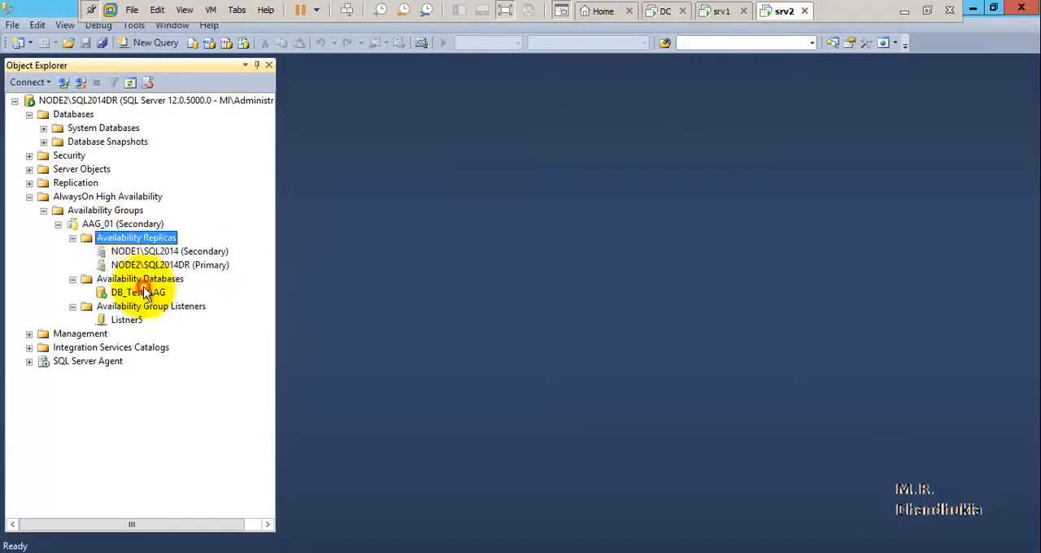
left_click(148, 254)
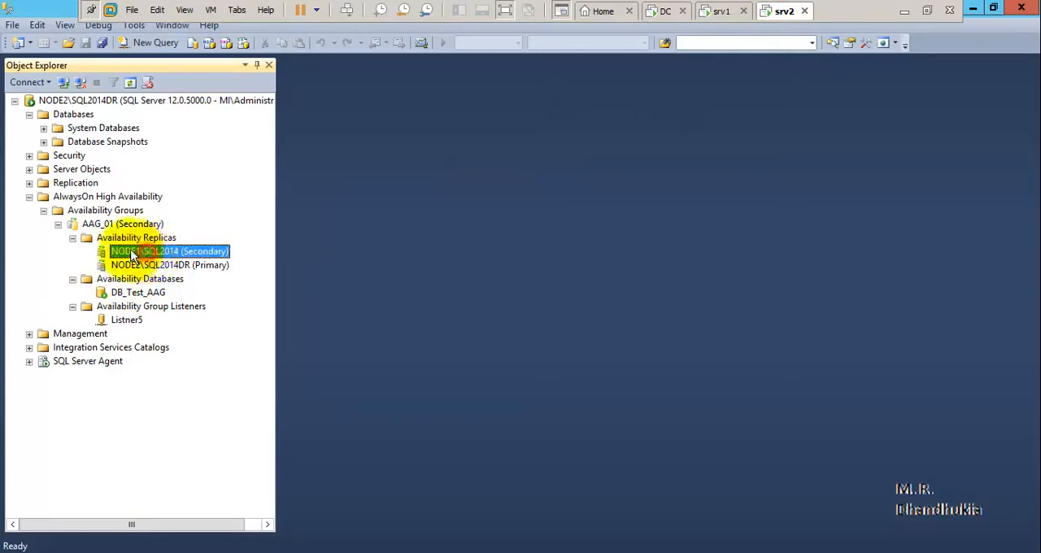
left_click(206, 266)
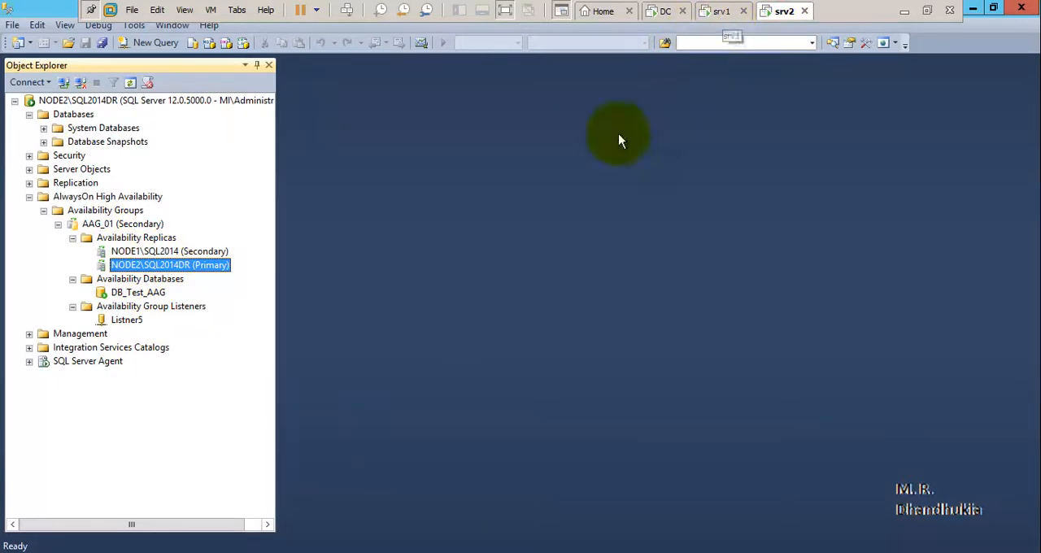
Disable the Ethernet0 adapter in Network Connections on srv2 and return to Object Explorer.
mouse_move(252, 550)
left_click(327, 493)
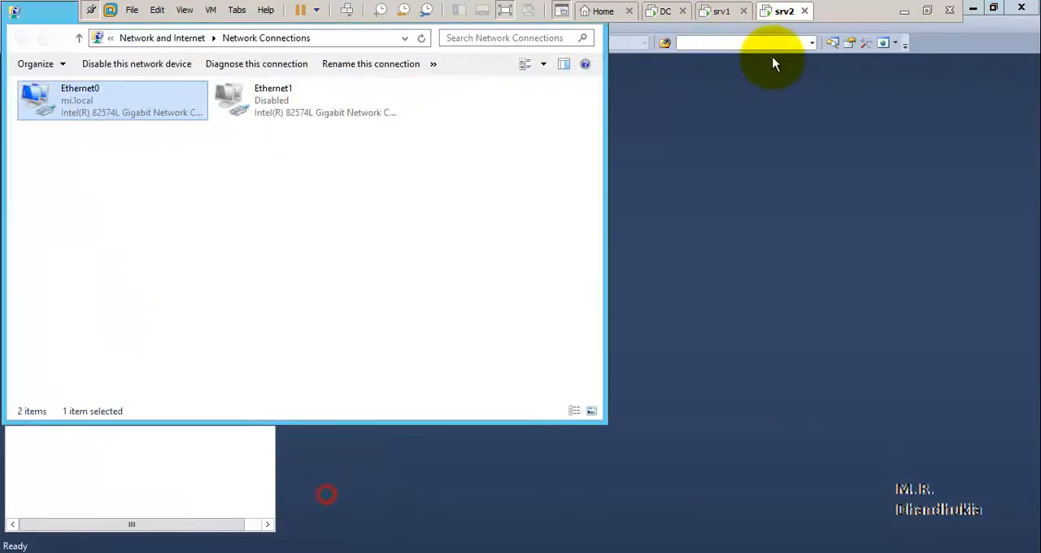
right_click(126, 94)
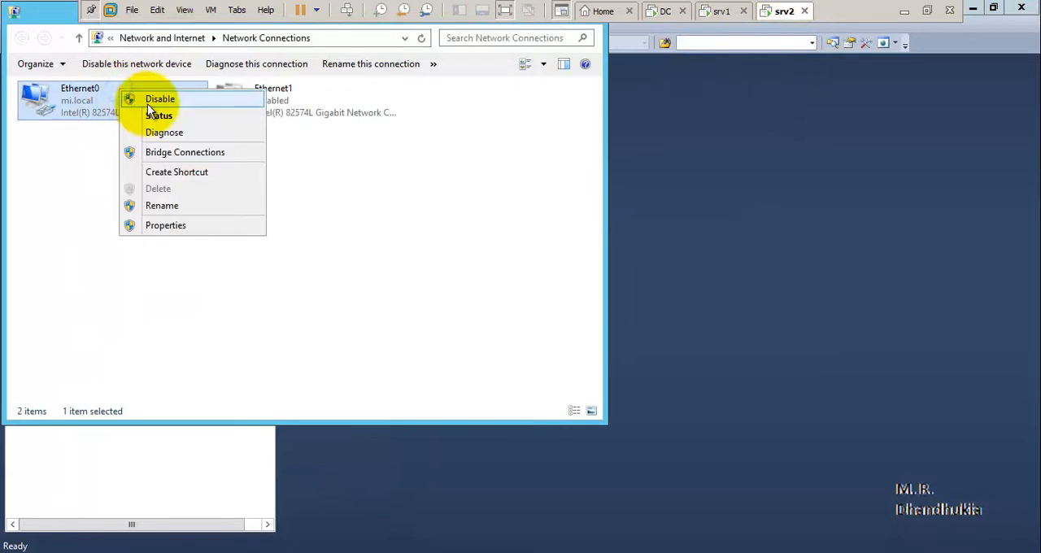
left_click(148, 102)
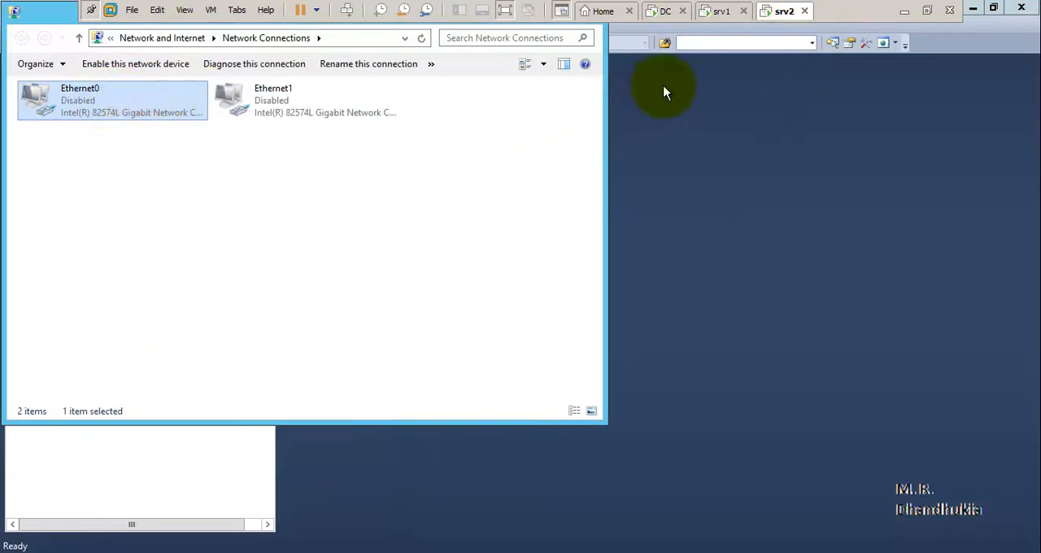
left_click(688, 111)
Refresh AAG_01's Availability Replicas on srv2 and also on srv1 to compare the replica states.
right_click(122, 238)
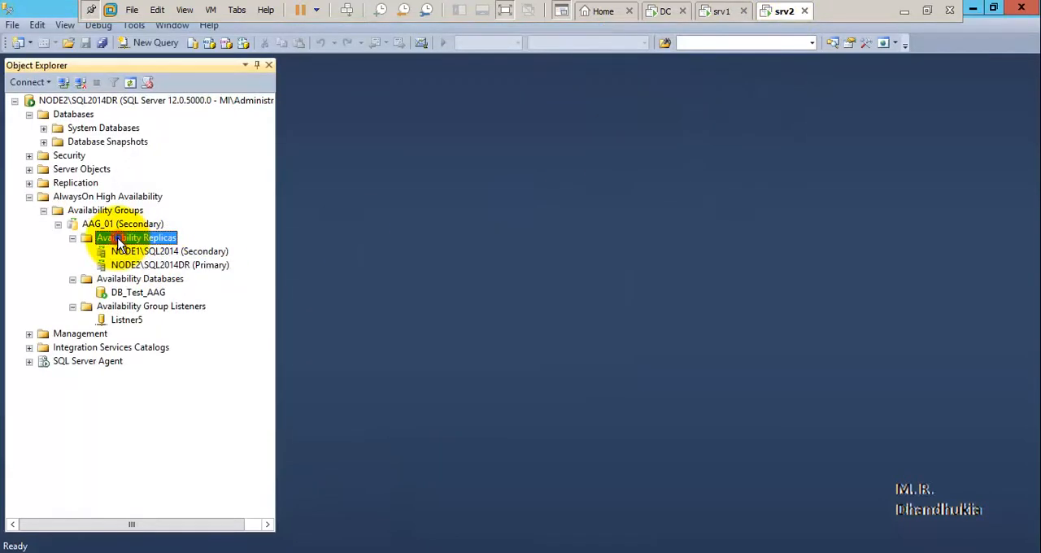
left_click(162, 287)
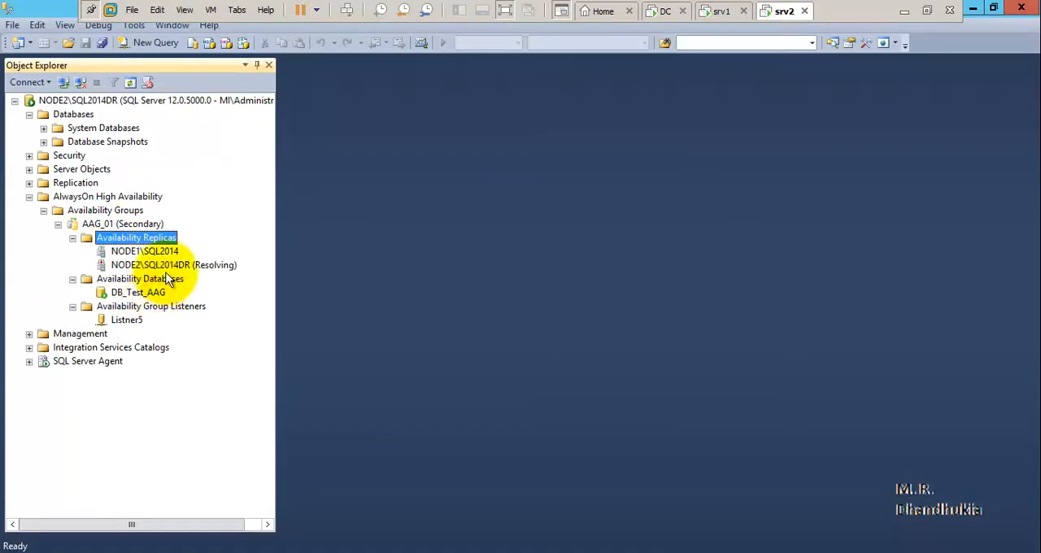
left_click(720, 10)
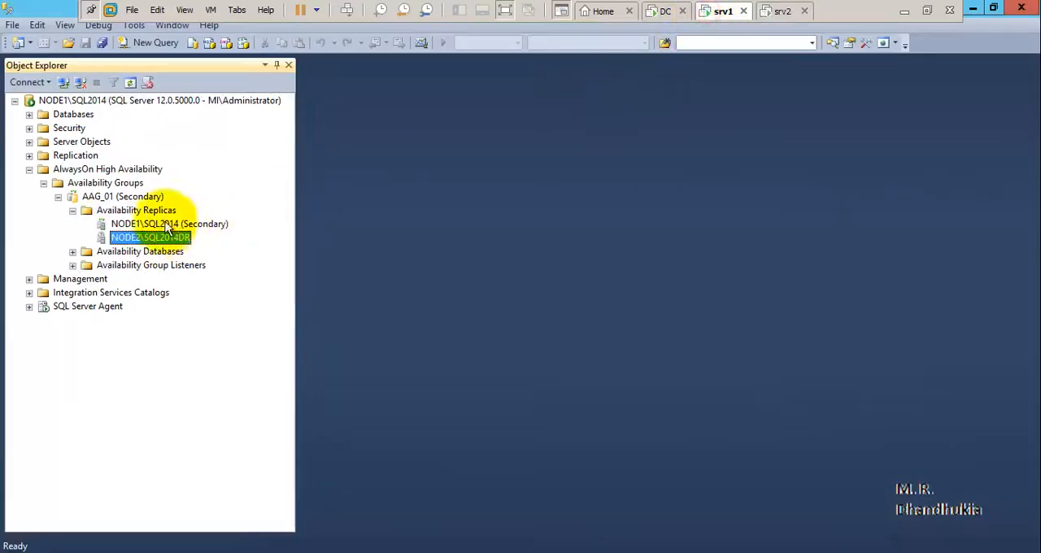
right_click(122, 211)
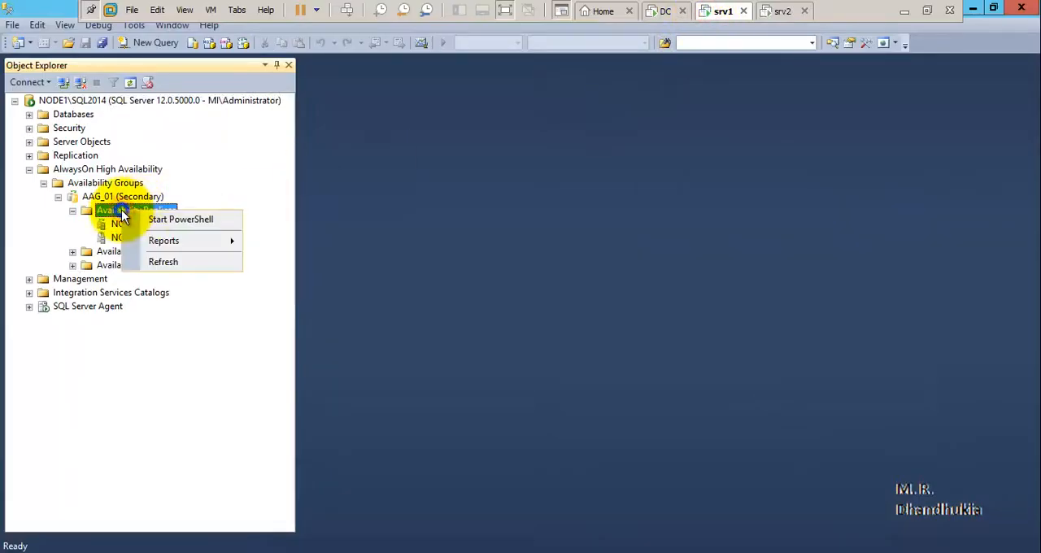
left_click(163, 261)
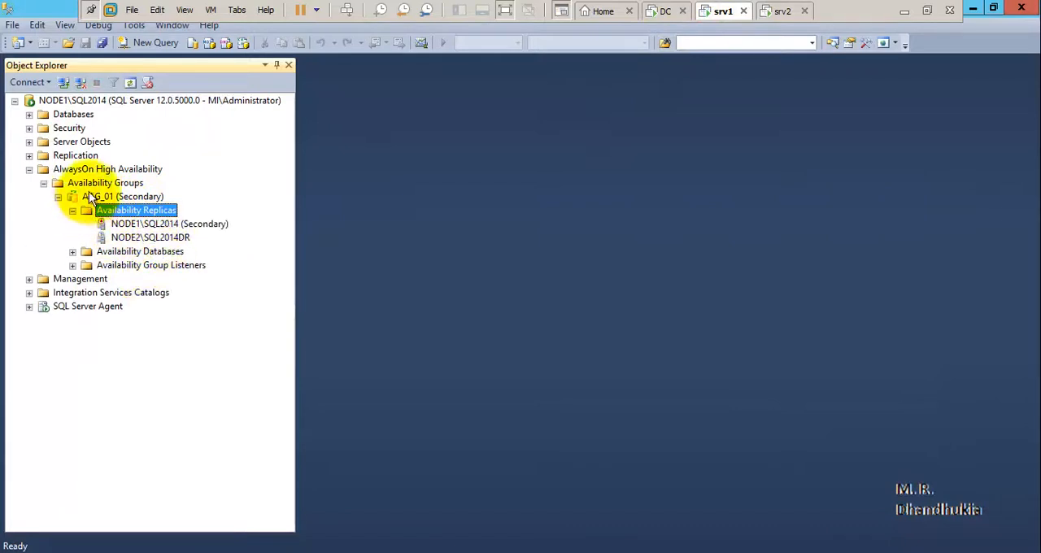
Refresh Availability Groups on srv1, expand AAG_01 down to its replicas and refresh the Availability Replicas folder.
right_click(118, 183)
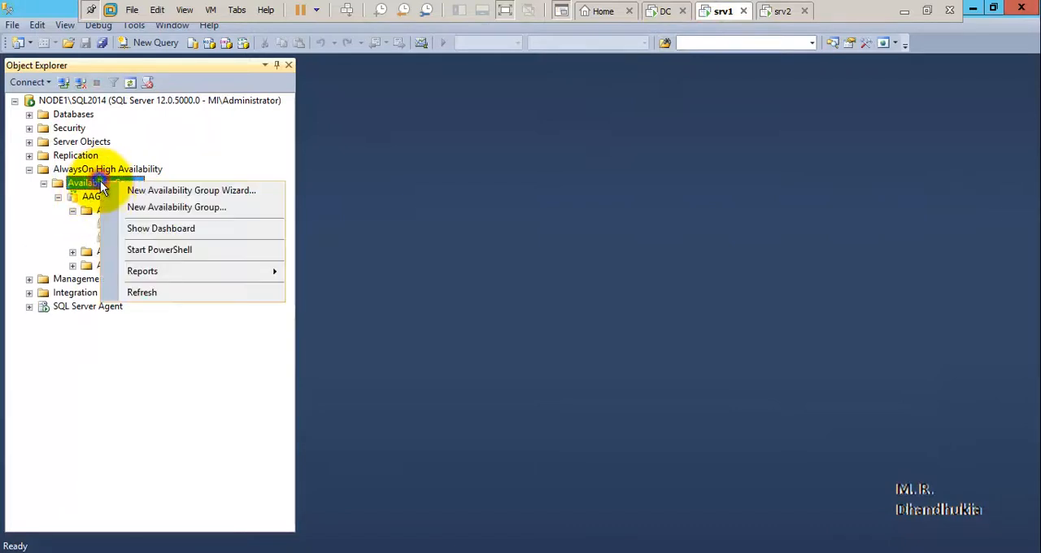
left_click(147, 290)
left_click(57, 196)
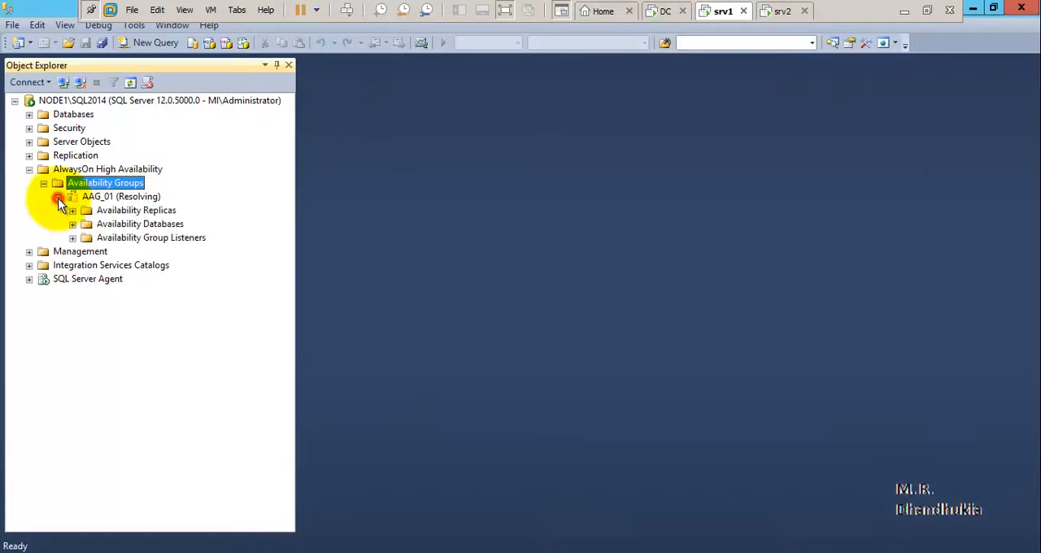
left_click(73, 210)
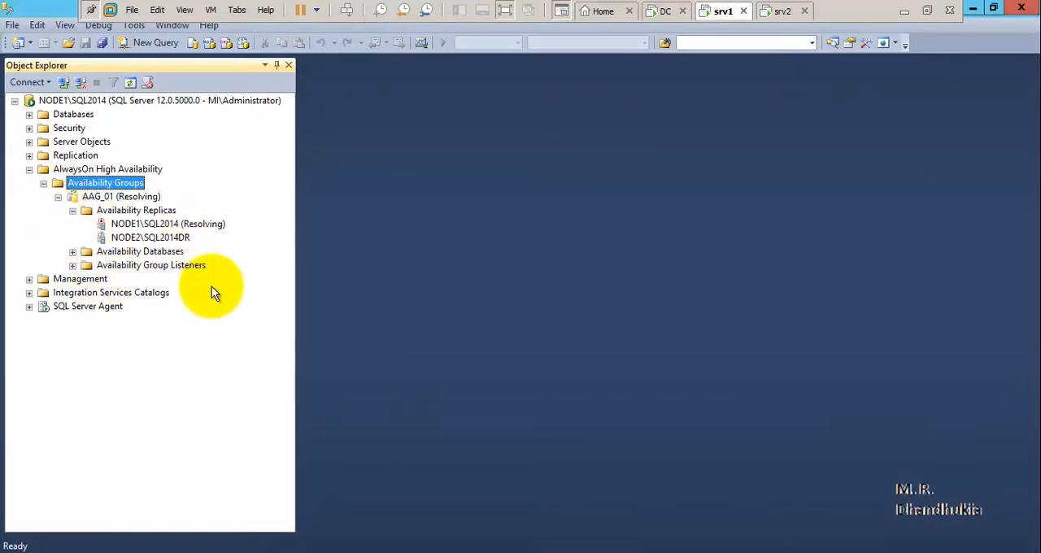
right_click(121, 210)
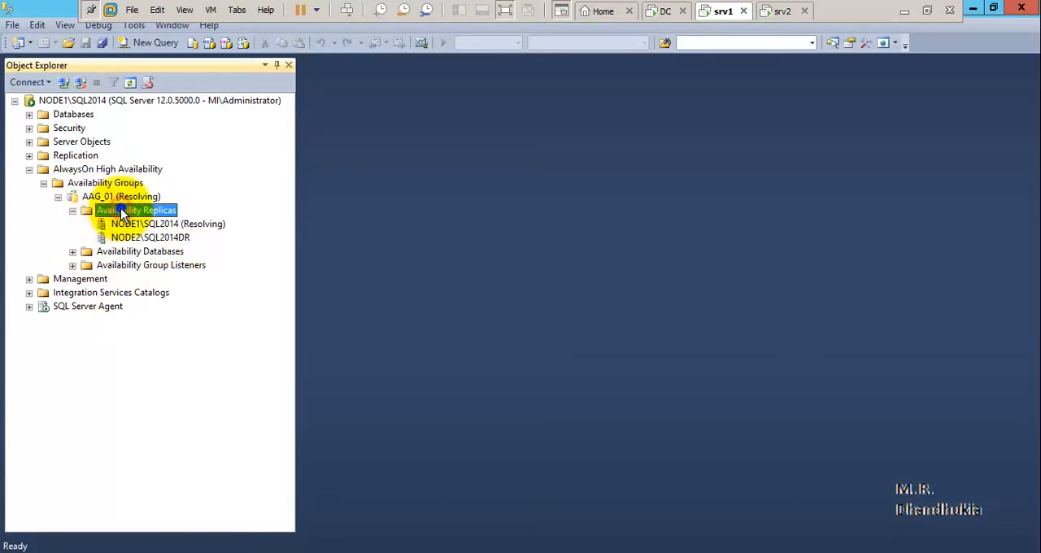
left_click(160, 261)
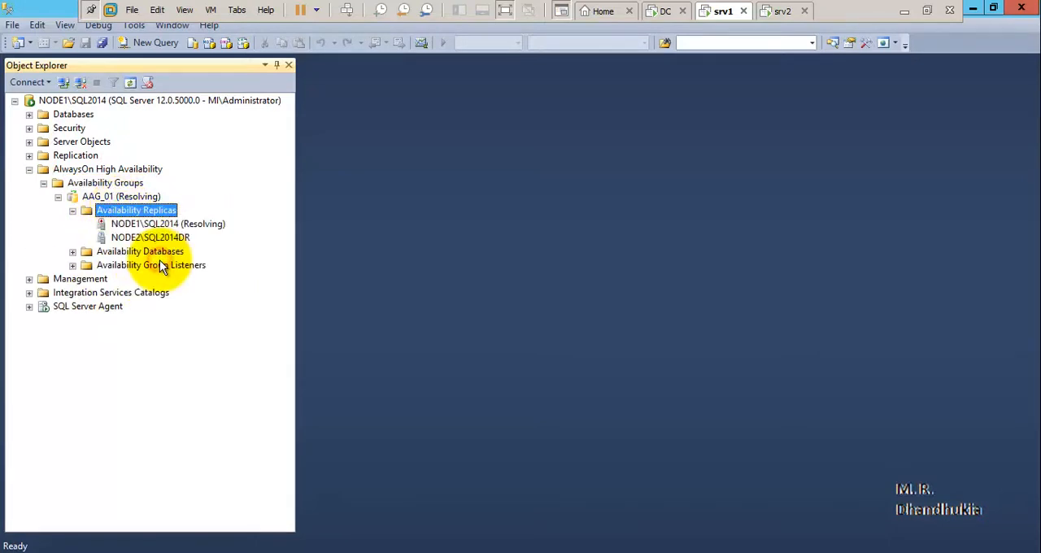
Refresh Availability Groups on srv1 again and expand AAG_01's replicas, databases and listeners.
right_click(108, 181)
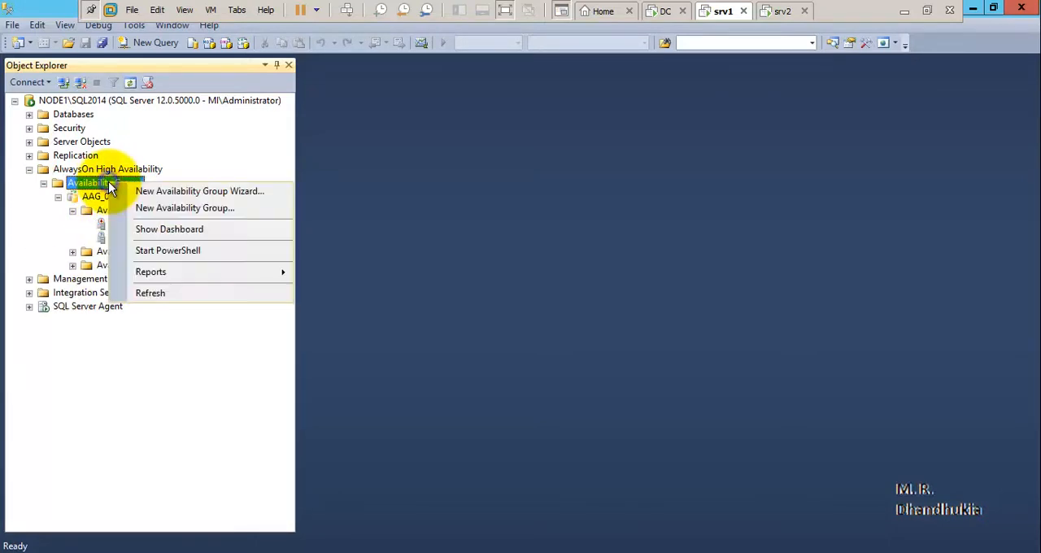
left_click(141, 293)
left_click(58, 197)
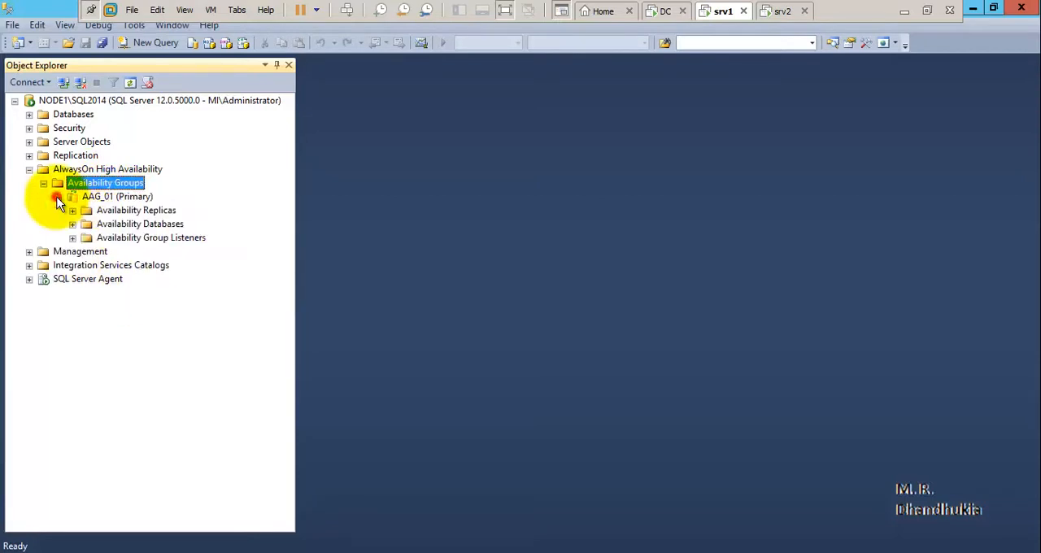
left_click(72, 210)
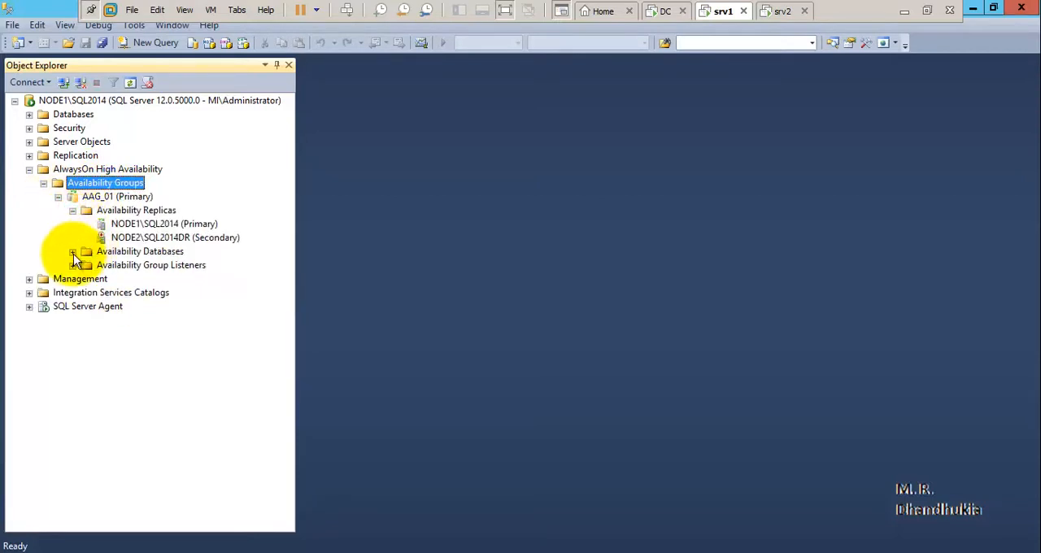
left_click(73, 251)
left_click(72, 278)
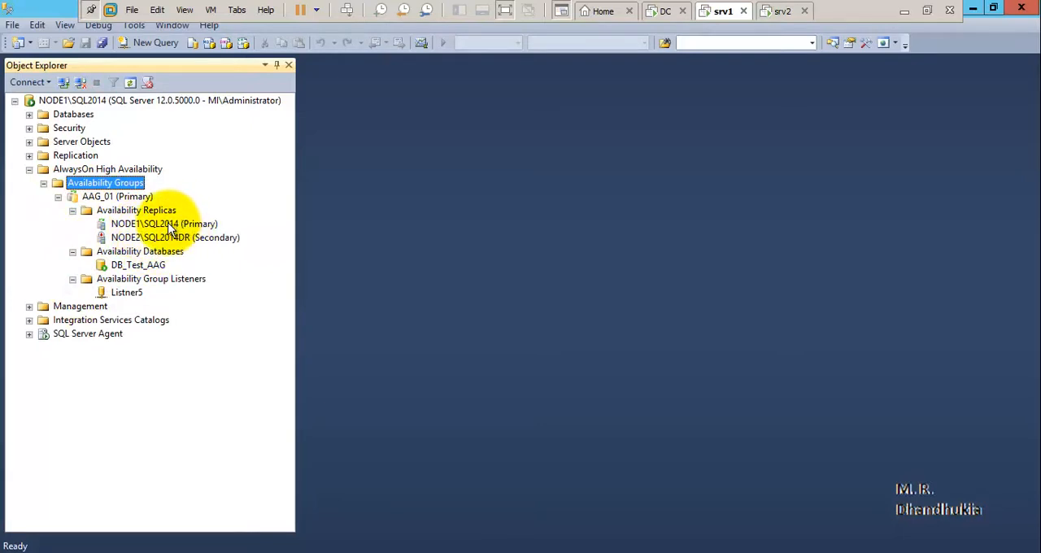
Check the roles of NODE1\SQL2014 and NODE2\SQL2014DR on srv1, and switch to srv2 to compare its replicas.
left_click(166, 224)
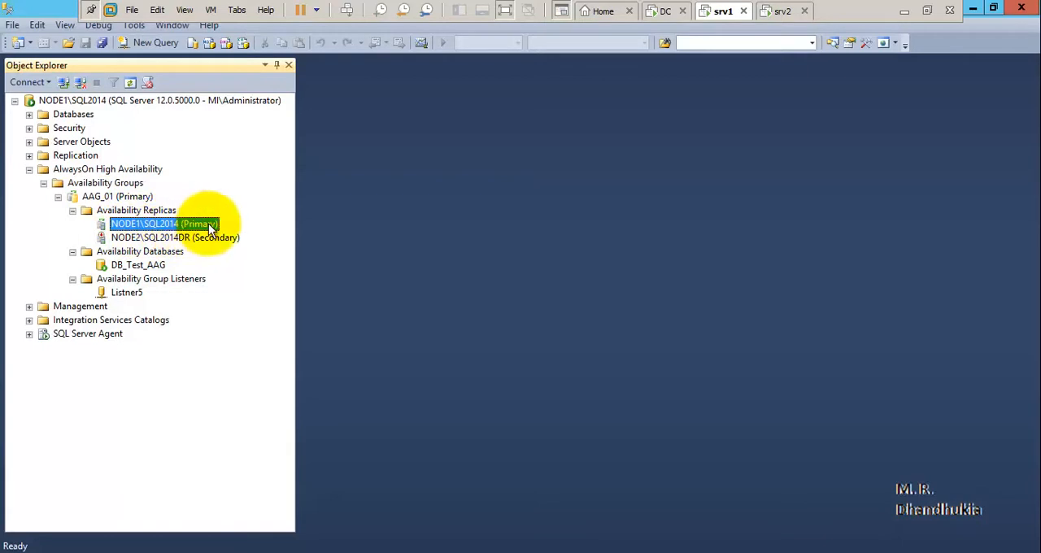
left_click(131, 239)
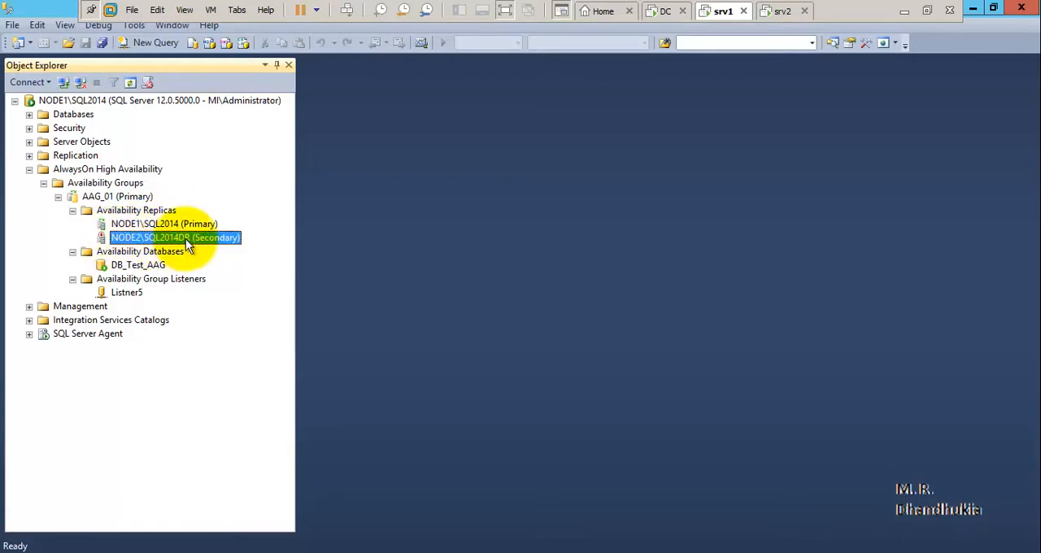
left_click(777, 10)
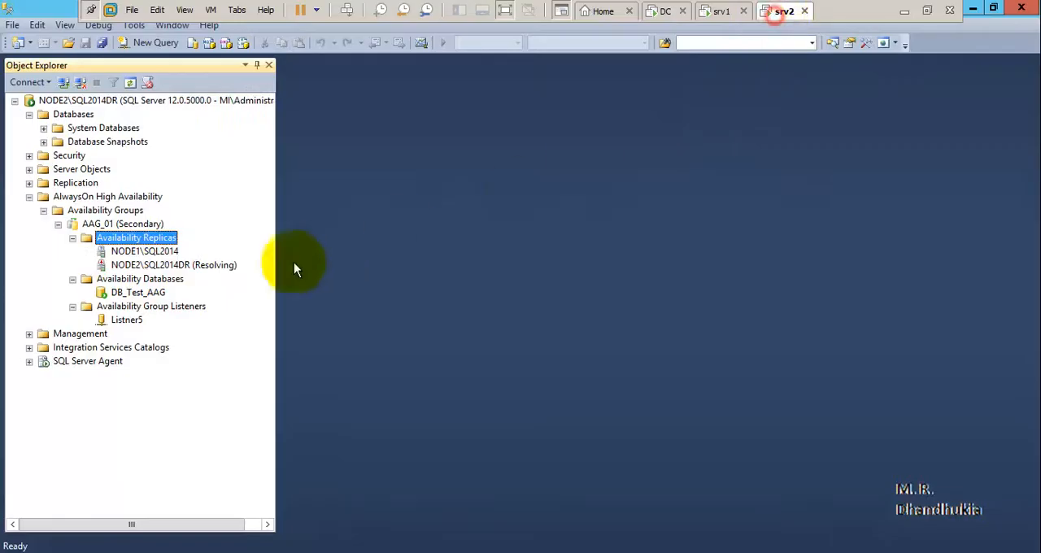
Refresh AAG_01's Availability Replicas on srv2 and check the states of NODE1\SQL2014 and NODE2\SQL2014DR.
right_click(154, 240)
left_click(166, 288)
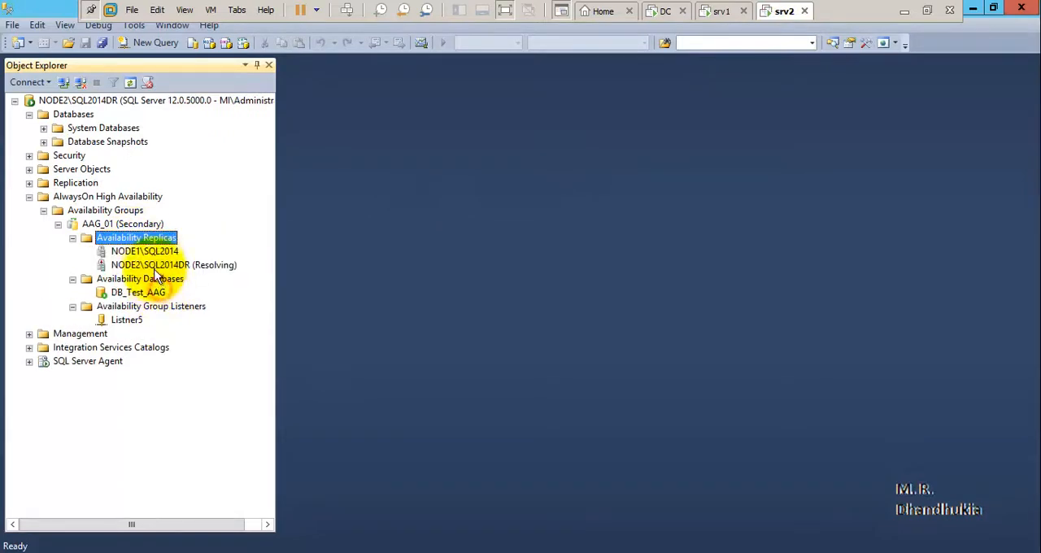
left_click(145, 251)
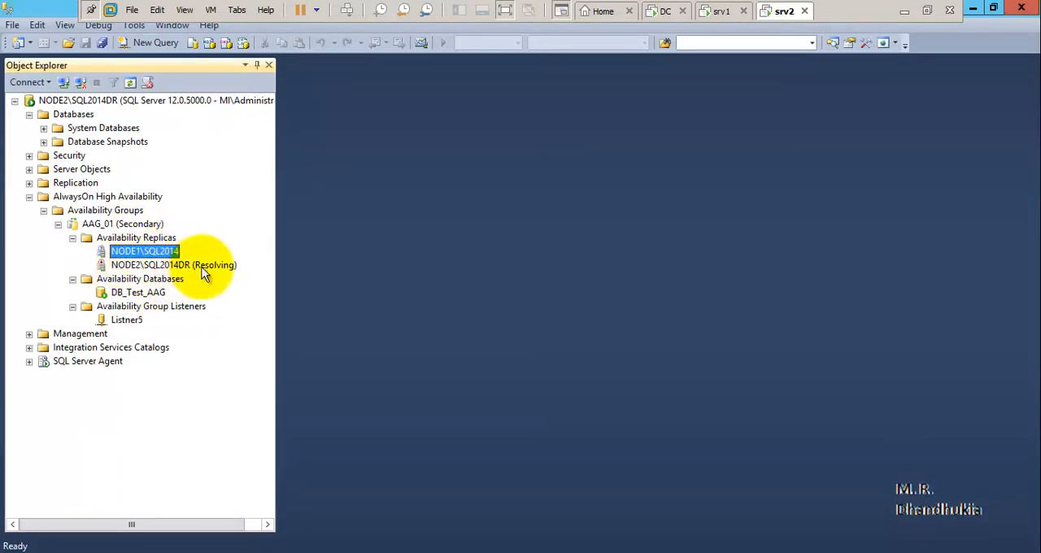
left_click(204, 269)
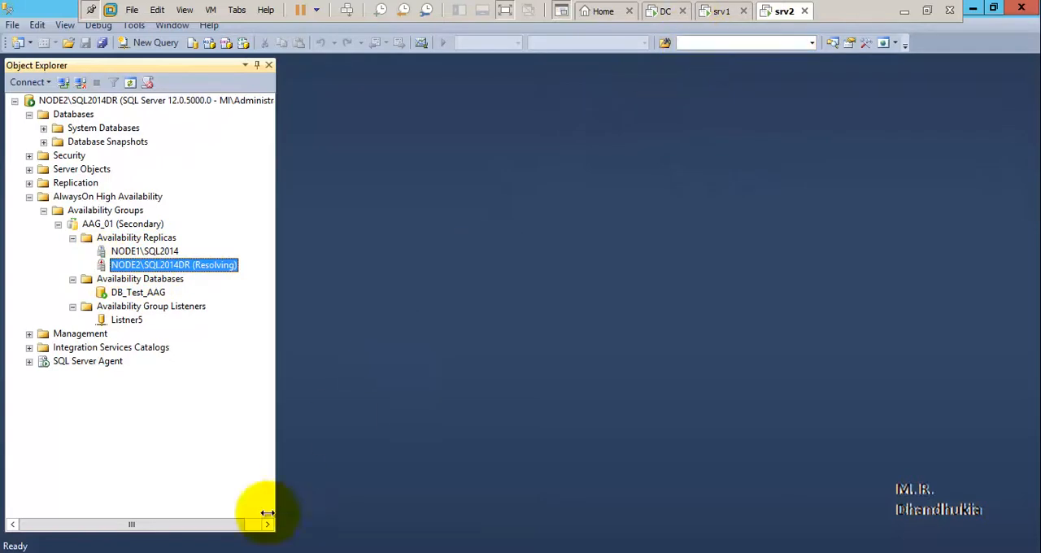
Enable the Ethernet0 network adapter on srv2 and return to SQL Server Management Studio.
left_click(233, 549)
left_click(351, 498)
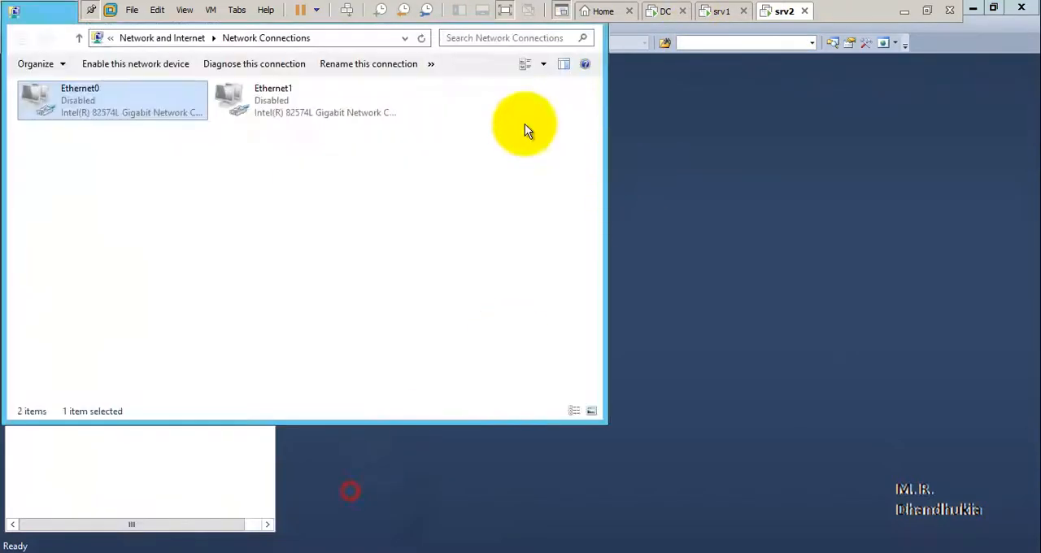
right_click(135, 101)
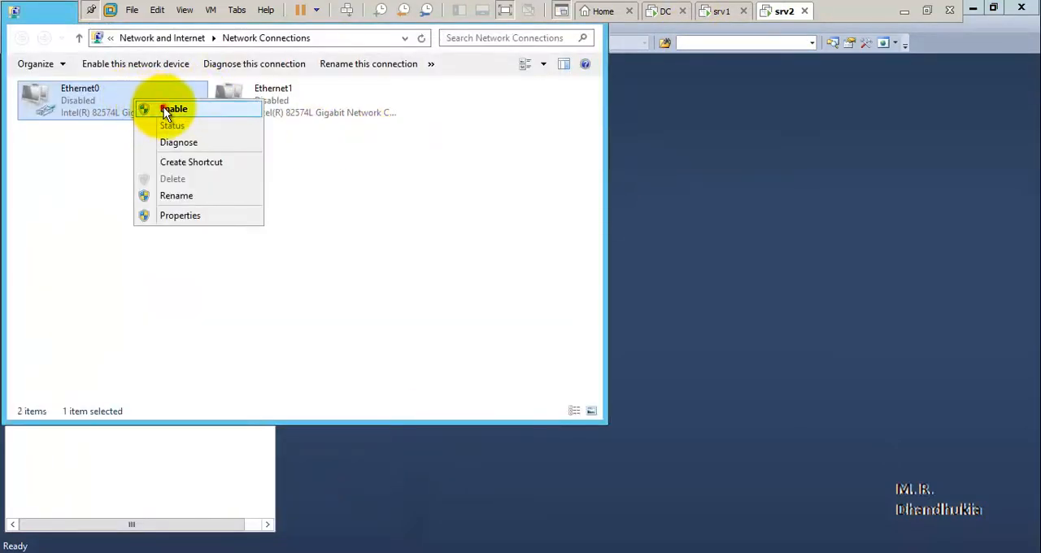
left_click(172, 109)
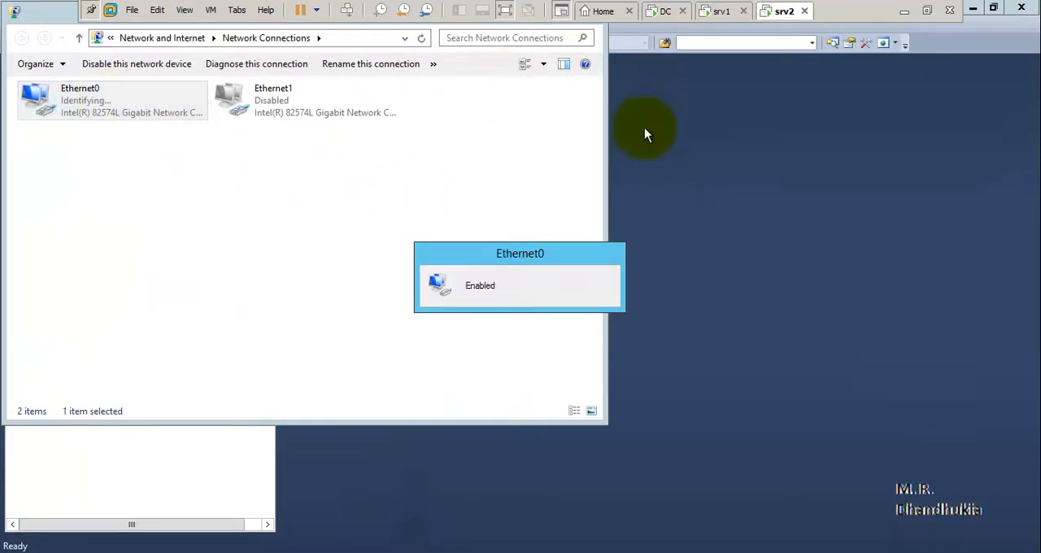
left_click(658, 145)
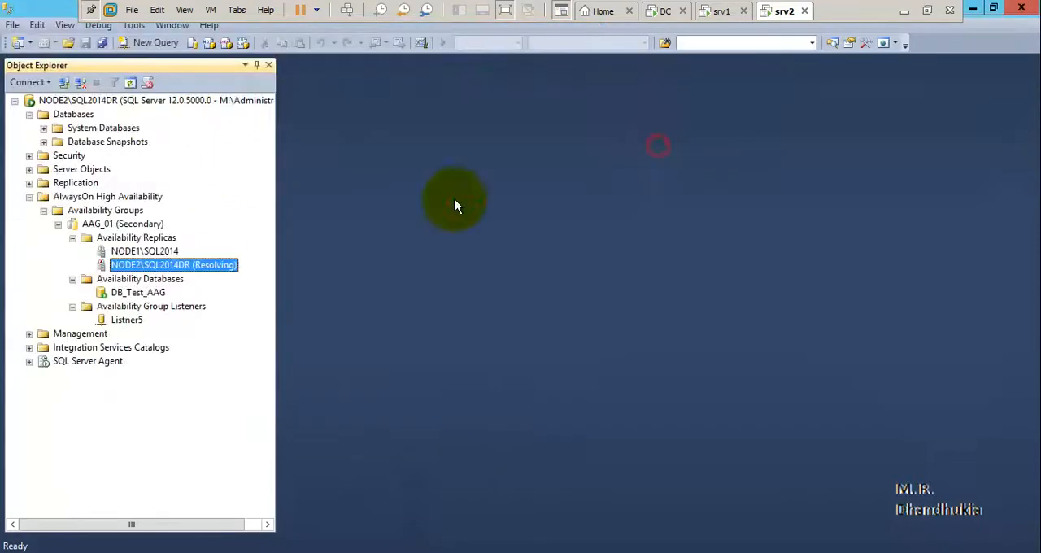
Refresh AAG_01's Availability Replicas folder on srv2 with Ethernet0 enabled.
left_click(136, 238)
right_click(140, 237)
left_click(171, 285)
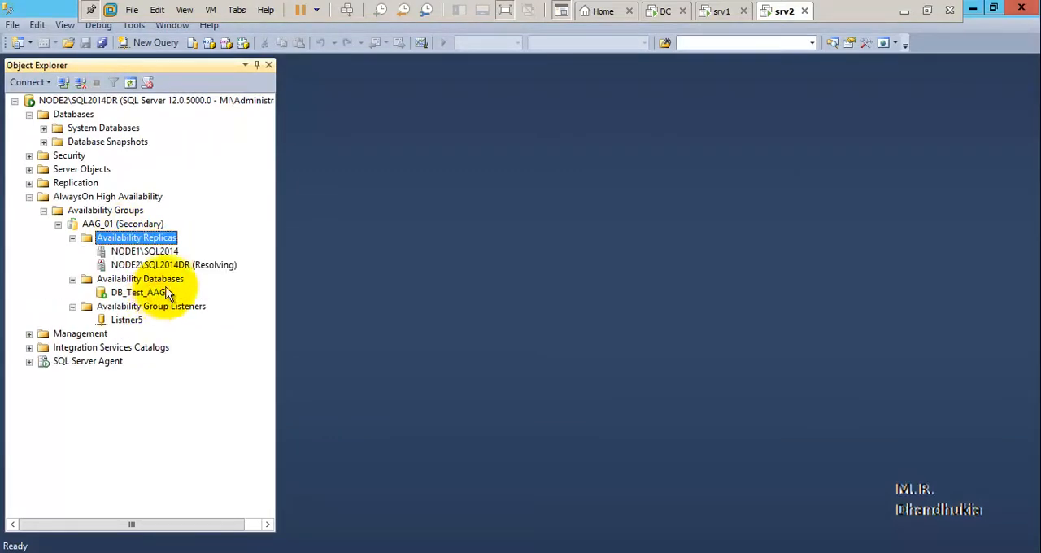
Switch to srv1, refresh AAG_01's Availability Replicas twice and check the roles of NODE1\SQL2014 and NODE2\SQL2014DR.
left_click(709, 13)
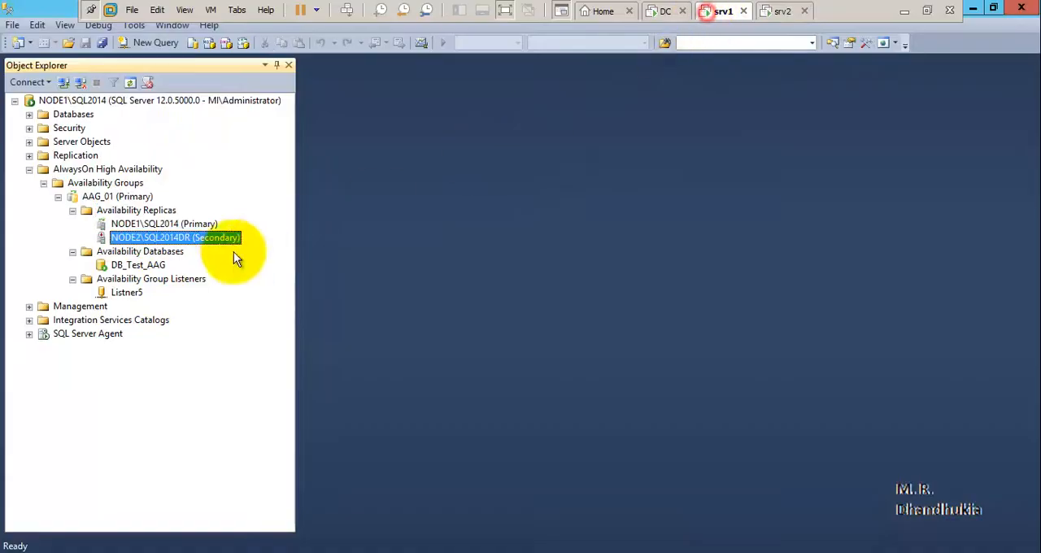
left_click(126, 212)
right_click(126, 211)
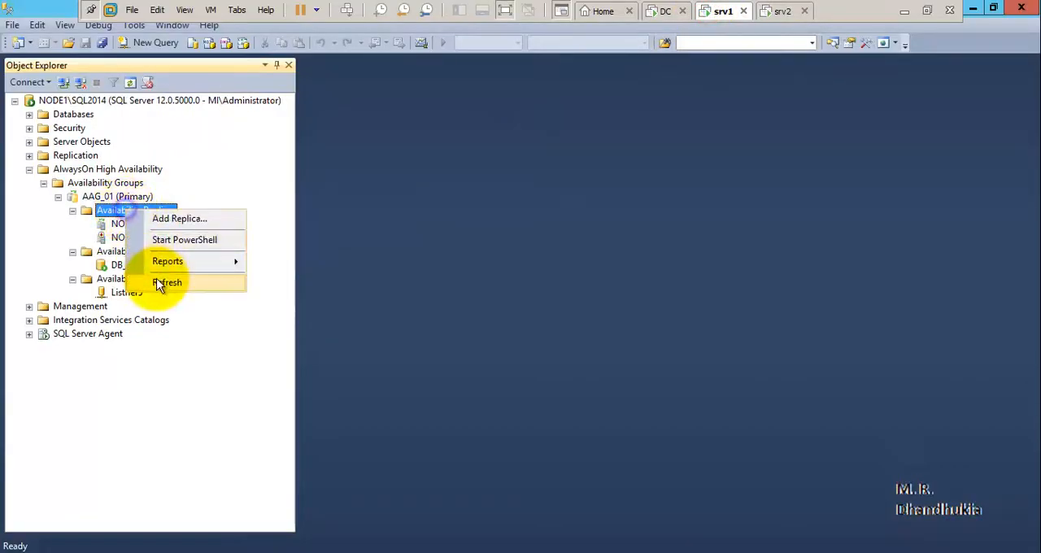
left_click(160, 281)
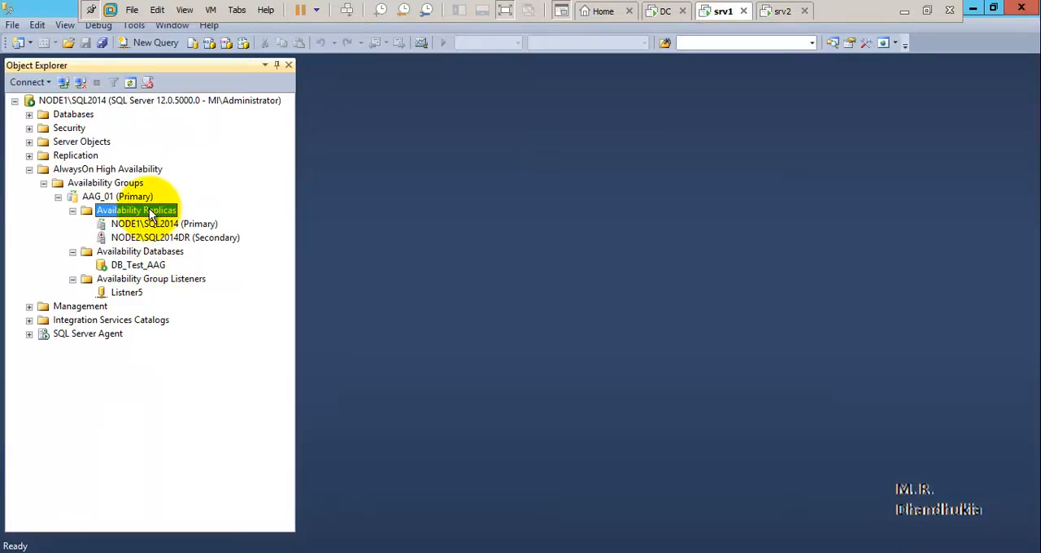
right_click(150, 213)
left_click(176, 281)
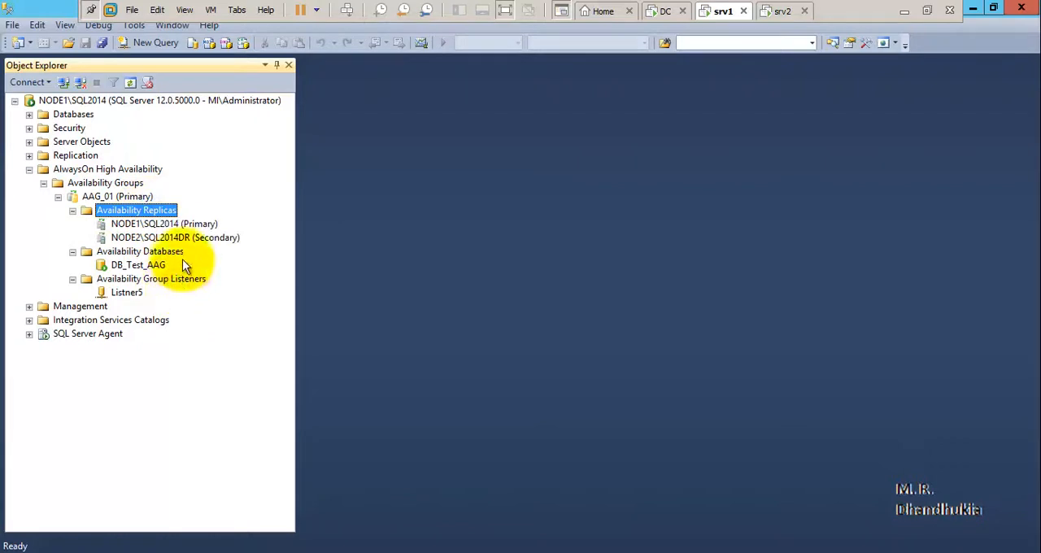
left_click(172, 225)
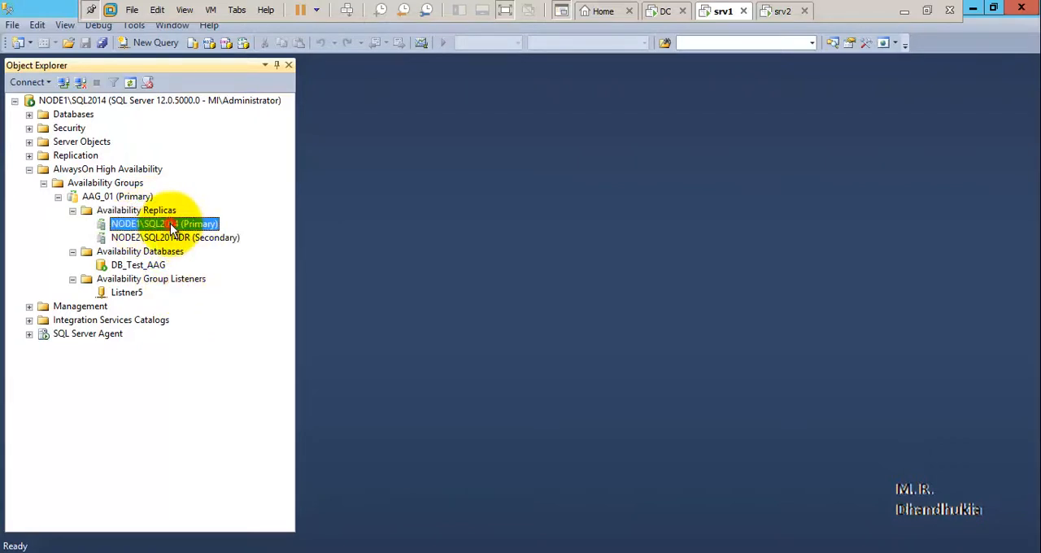
left_click(186, 236)
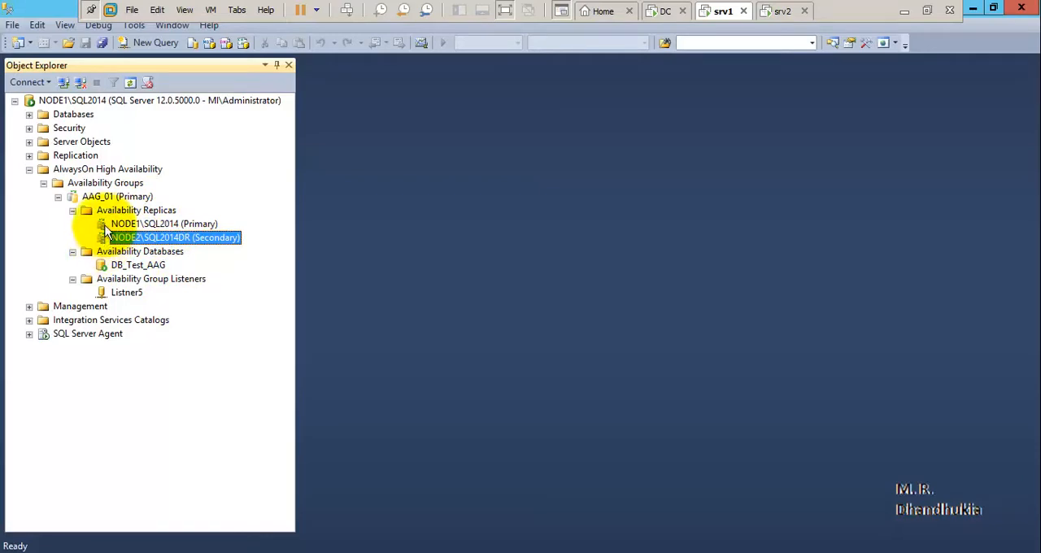
Switch to srv2, refresh AAG_01's Availability Replicas and check both replicas' states under AlwaysOn High Availability.
left_click(779, 12)
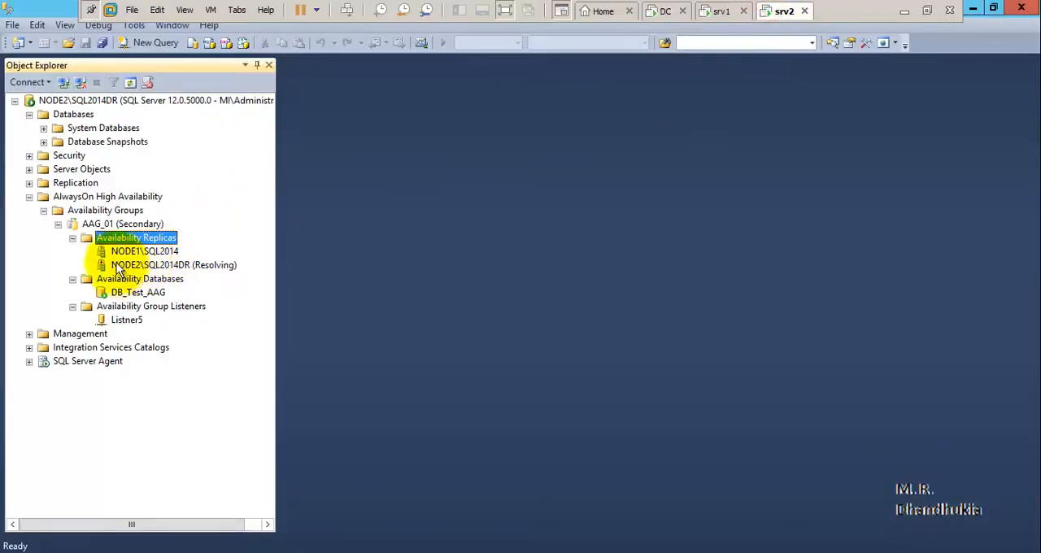
right_click(122, 238)
left_click(150, 287)
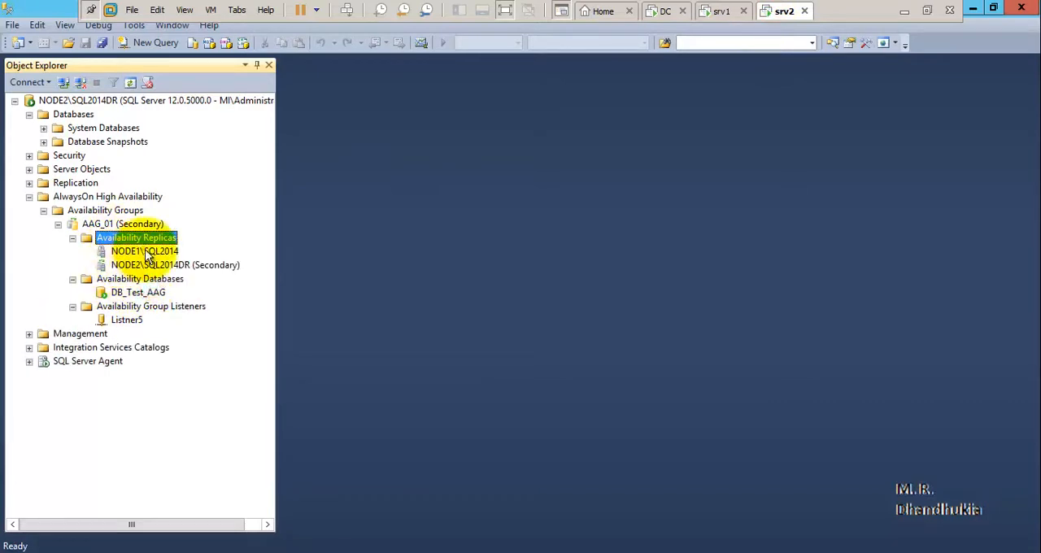
left_click(130, 251)
left_click(151, 268)
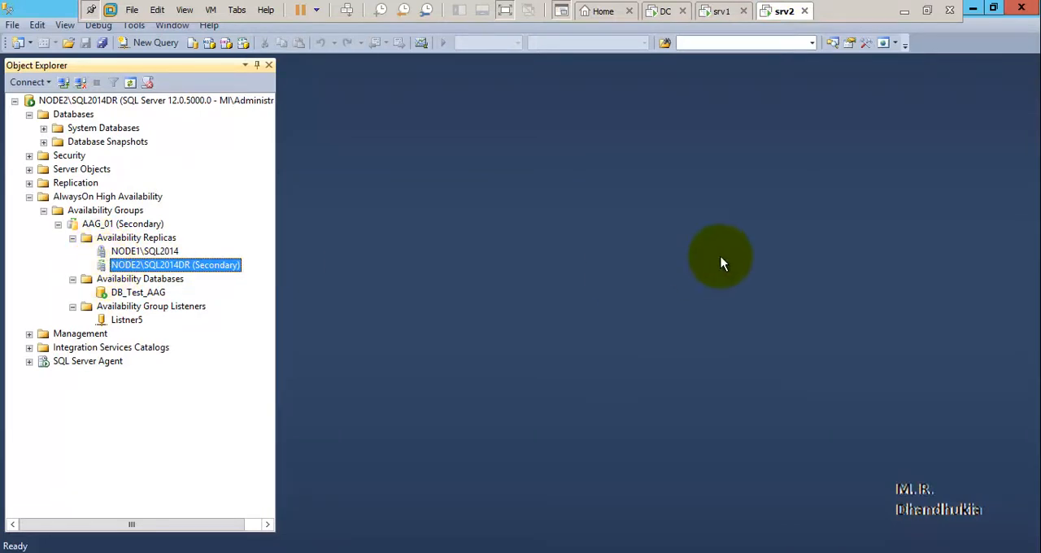
left_click(87, 197)
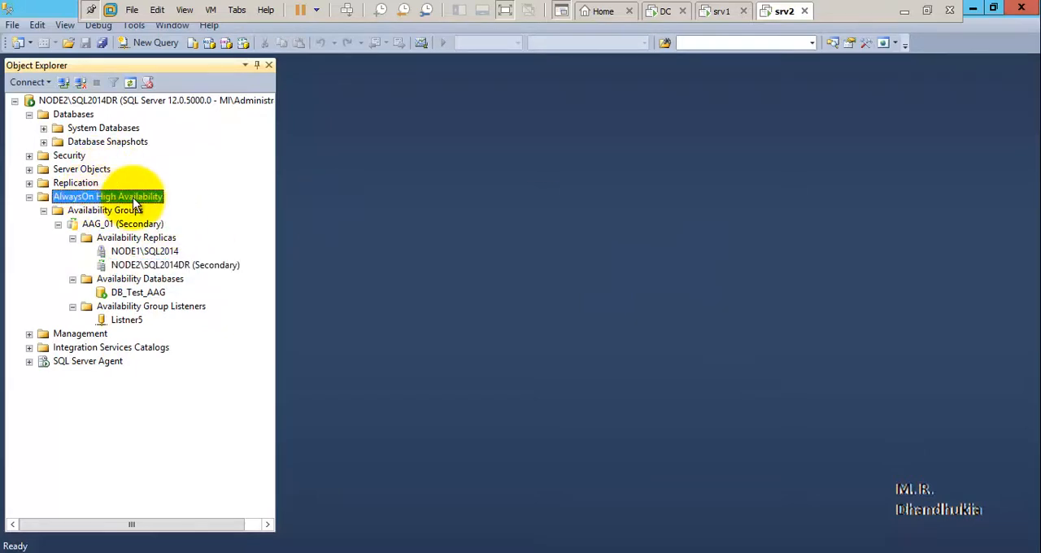